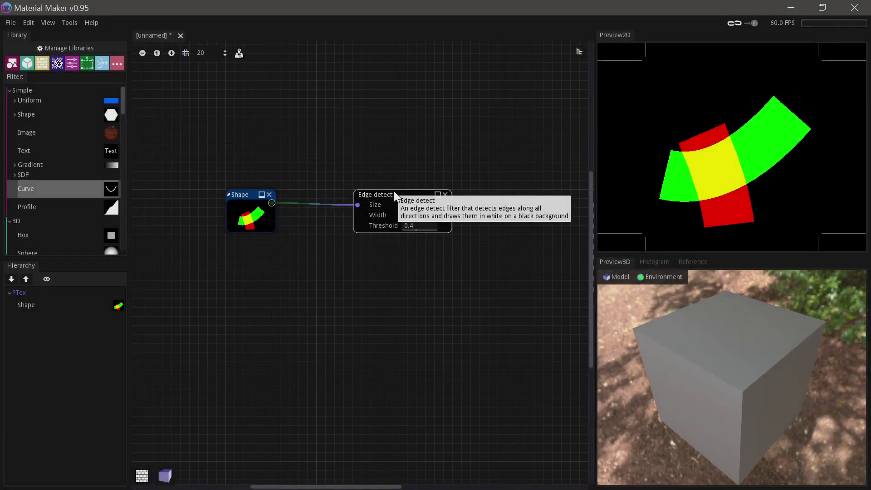
# Step: Preview the edge-detected shape output
pyautogui.click(391, 206)
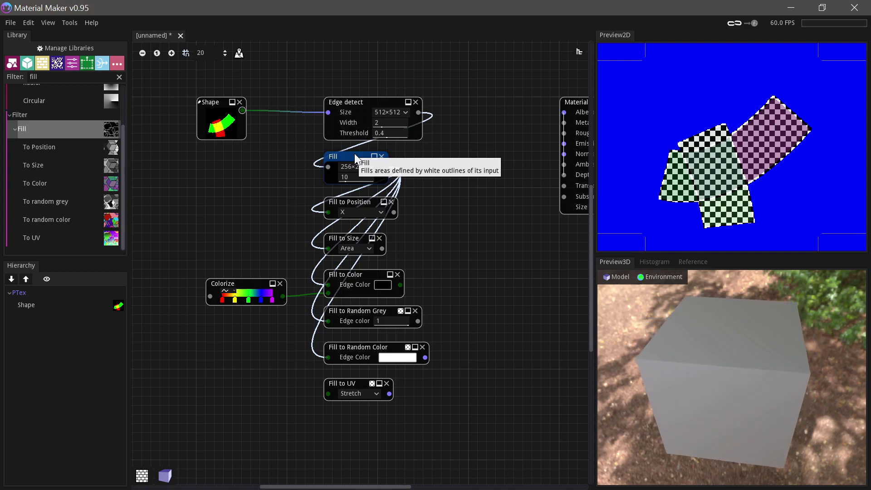
# Step: Preview Edge detect, Fill, then Fill to Position outputs, ending on the X-position grey gradient
pyautogui.click(360, 101)
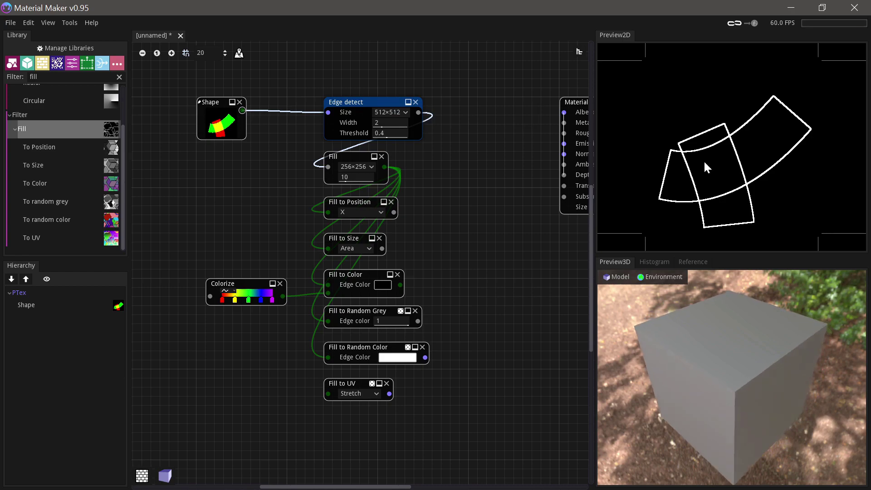
pyautogui.click(349, 157)
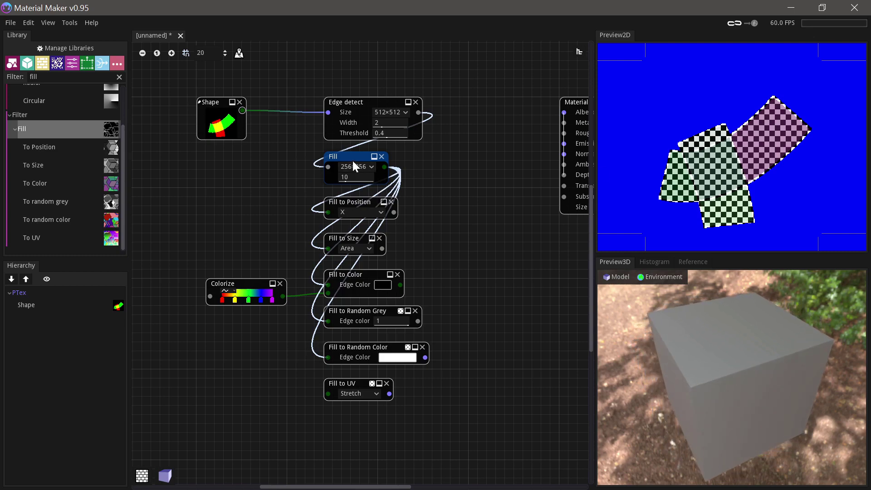
pyautogui.click(351, 201)
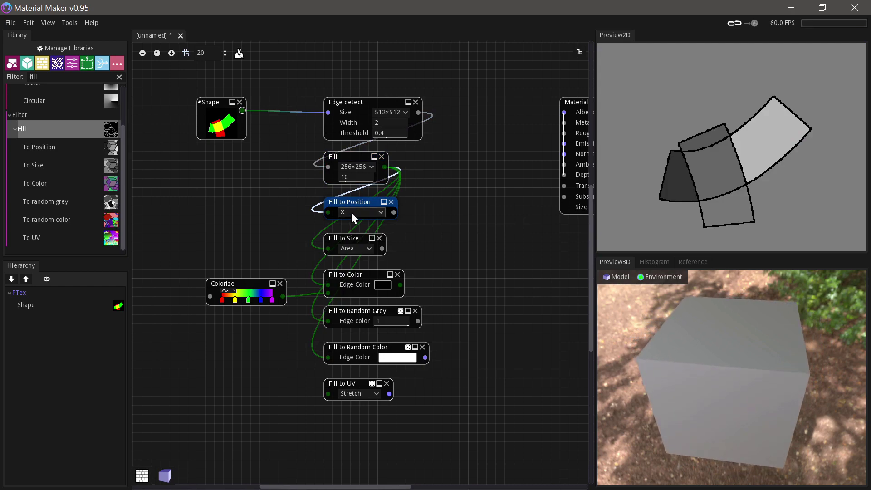
# Step: Try Radial mode on Fill to Position, then set it back to X
pyautogui.click(351, 212)
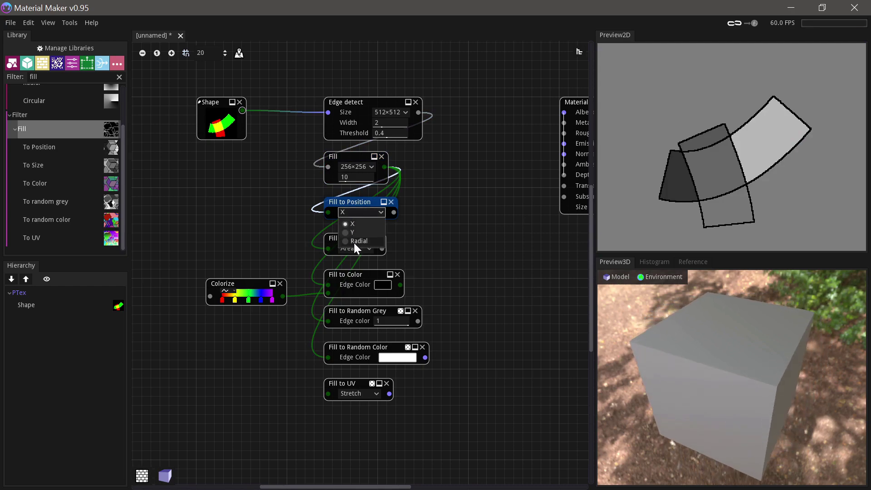
pyautogui.click(354, 243)
pyautogui.click(352, 212)
pyautogui.click(353, 224)
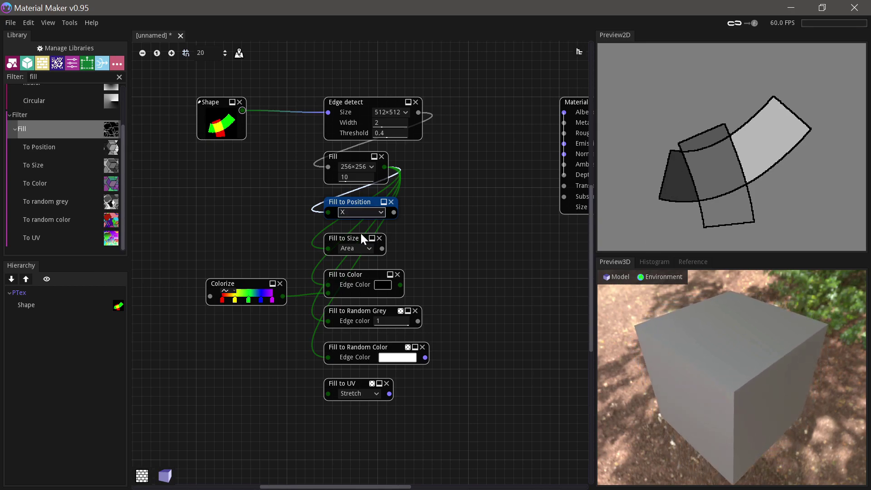
# Step: Preview Fill to Size and try Width, Height, max(W, H), then settle on Area
pyautogui.click(348, 240)
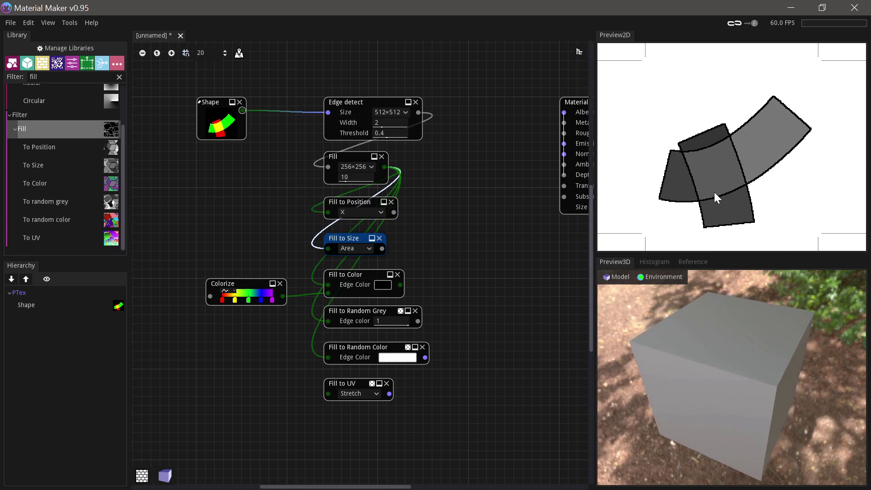
pyautogui.click(362, 249)
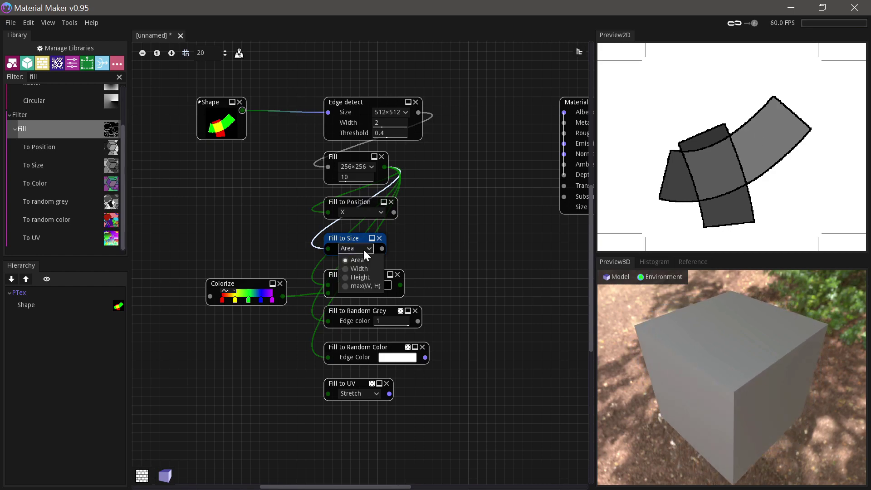
pyautogui.click(359, 269)
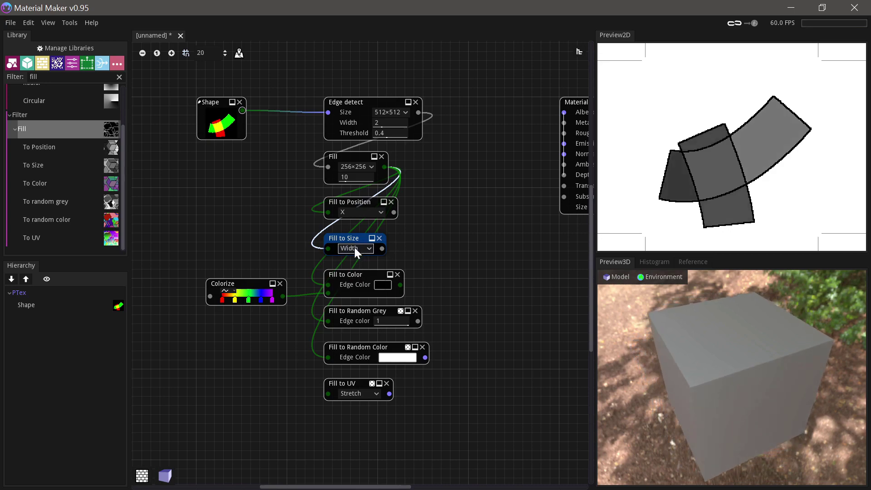
pyautogui.click(355, 246)
pyautogui.click(352, 278)
pyautogui.click(355, 247)
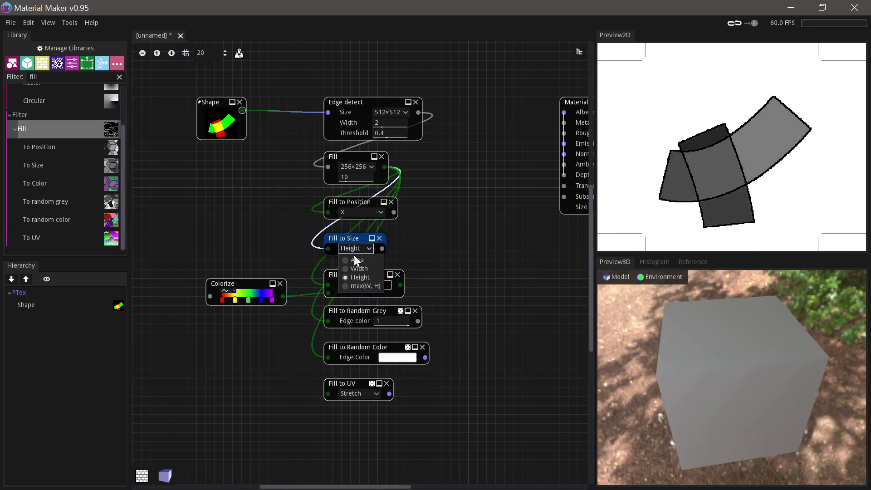
pyautogui.click(355, 286)
pyautogui.click(348, 246)
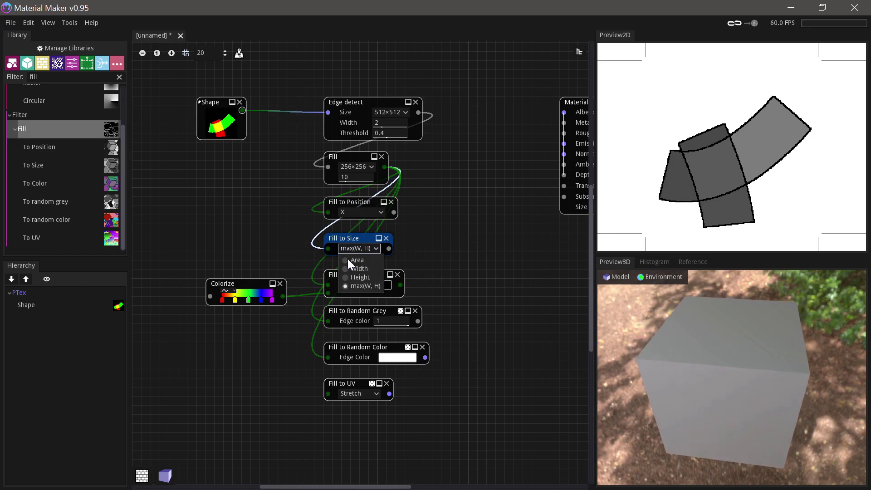
pyautogui.click(349, 260)
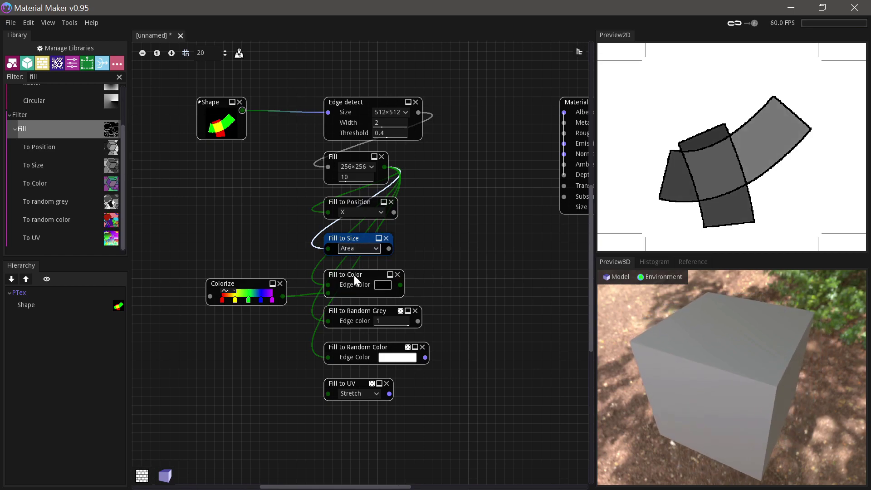
# Step: Preview Fill to Color, the Colorize rainbow, Fill to Random Grey, and finally Fill to Random Color
pyautogui.click(354, 275)
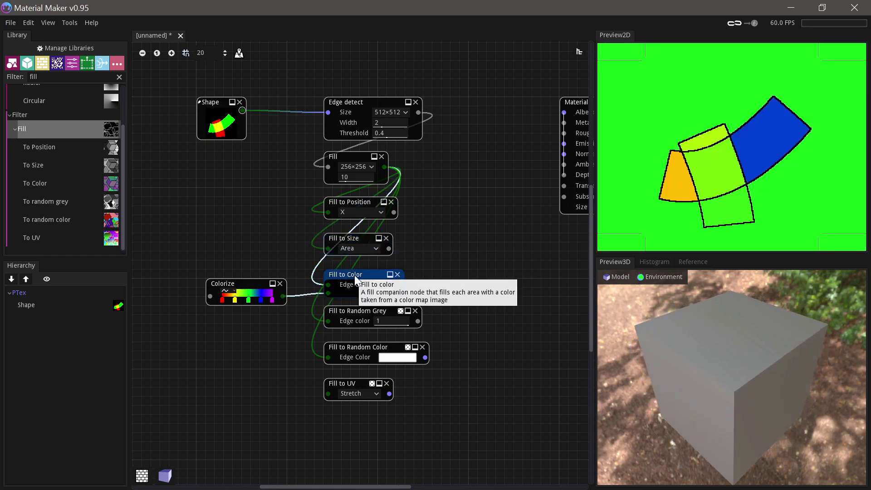
pyautogui.click(251, 296)
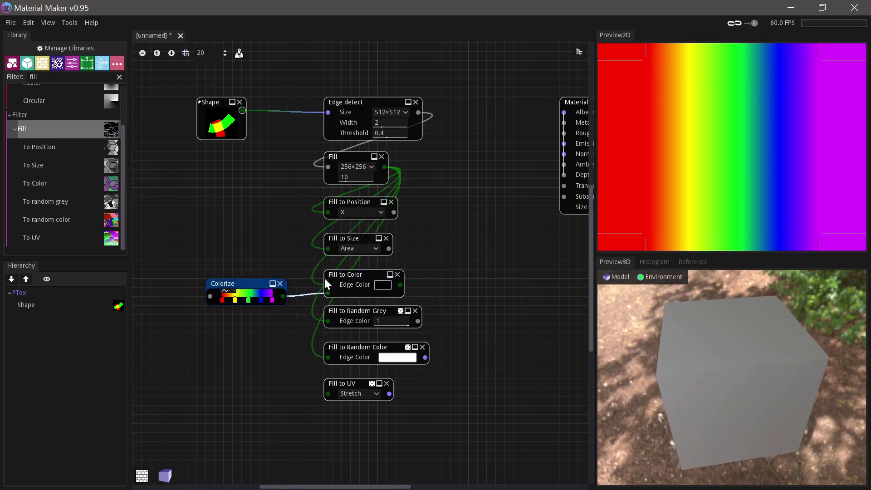
pyautogui.click(354, 275)
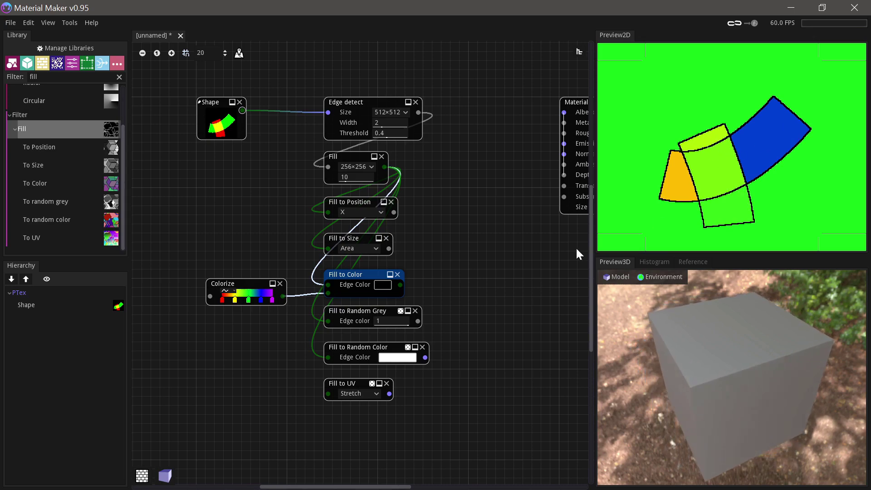
pyautogui.click(360, 310)
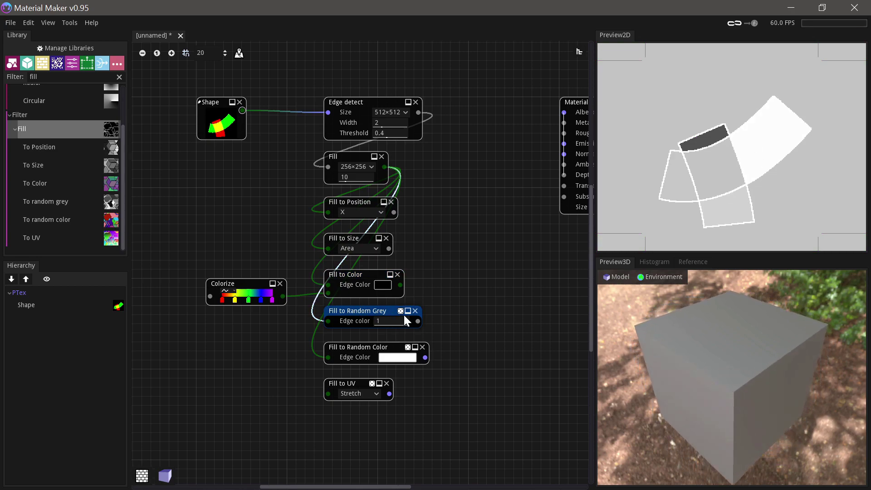
pyautogui.click(379, 321)
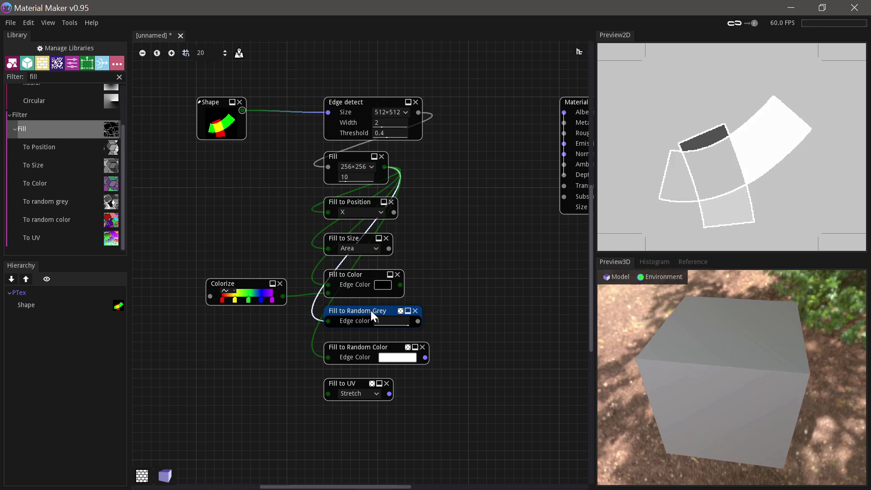
pyautogui.click(358, 347)
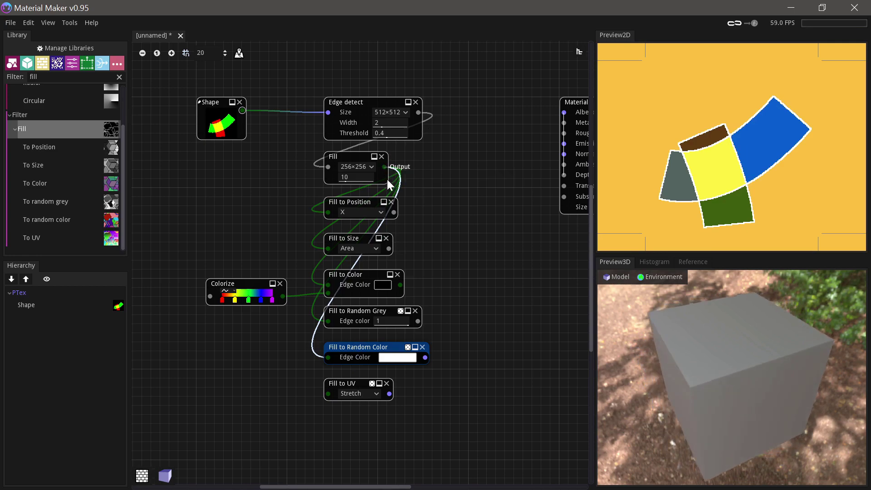
# Step: Switch the Fill to UV node's mapping from Stretch to Square
pyautogui.click(343, 383)
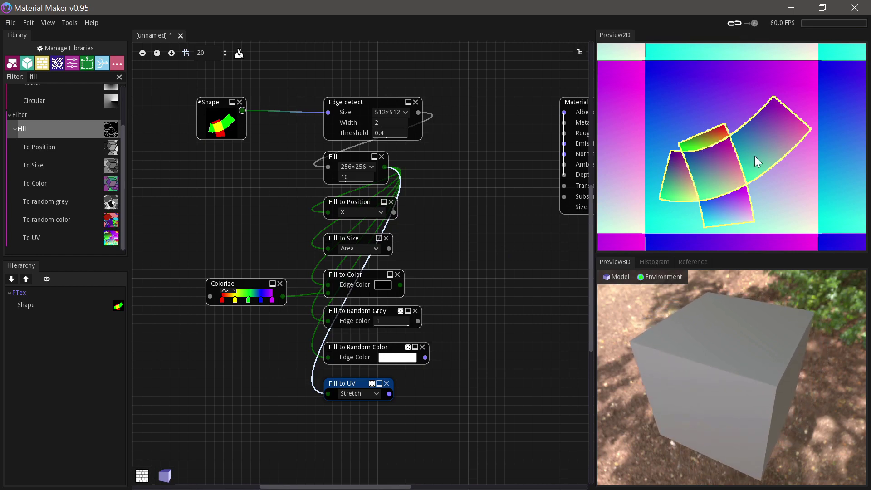
pyautogui.click(357, 393)
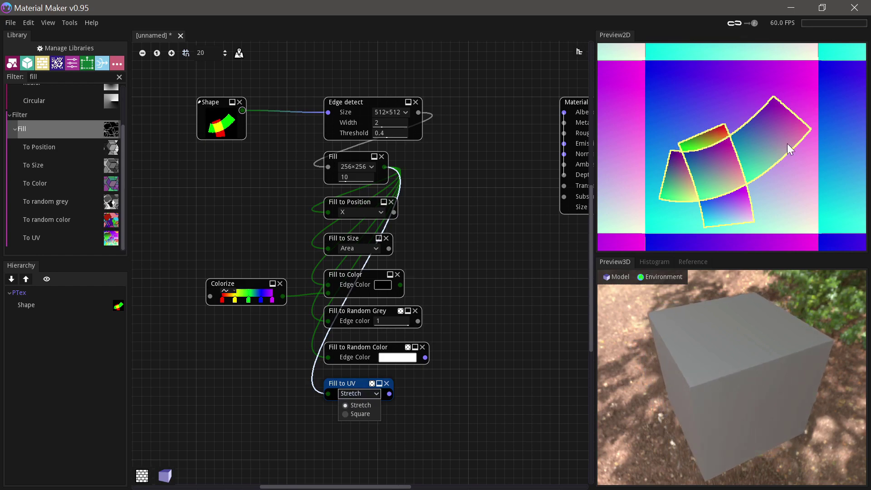
pyautogui.click(360, 414)
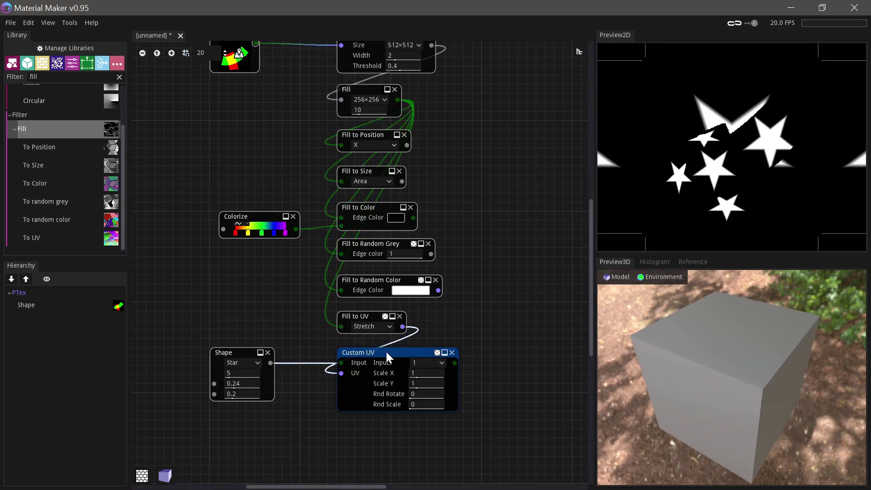
# Step: Compare Fill to UV, the star Shape and Custom UV stars, then set UV mapping to Square
pyautogui.click(367, 323)
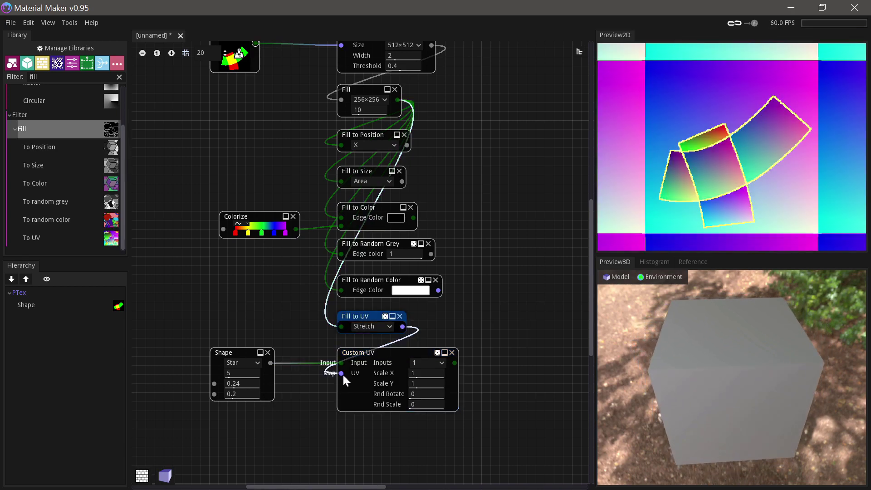
pyautogui.click(230, 350)
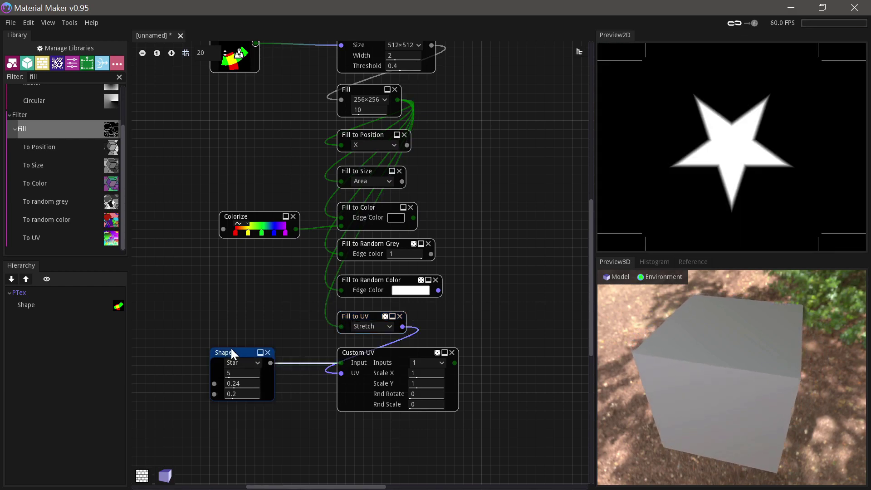
pyautogui.click(370, 353)
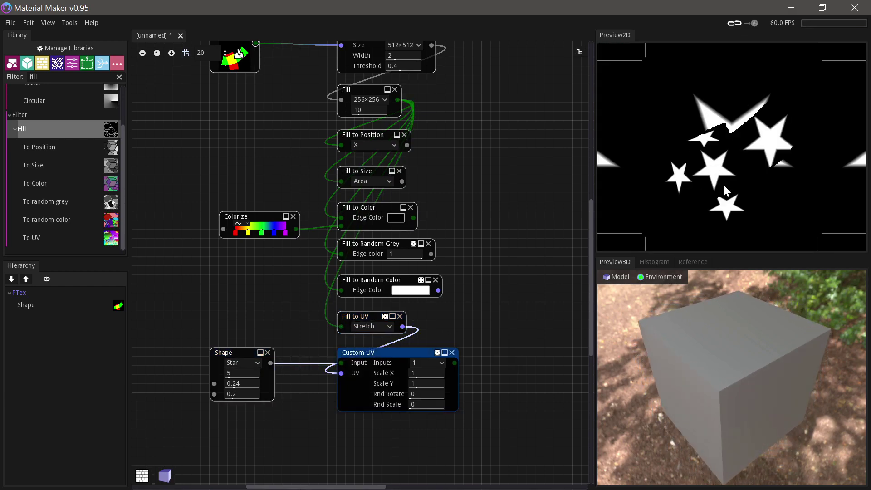
pyautogui.click(381, 326)
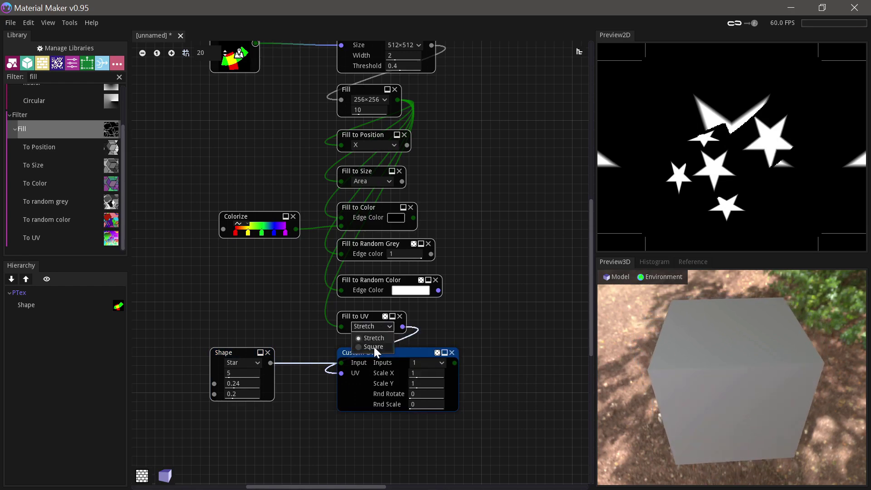
pyautogui.click(374, 346)
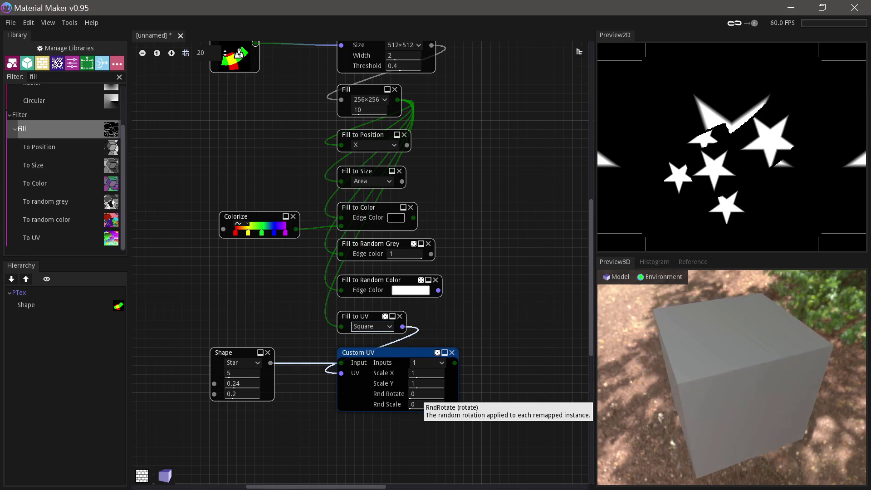
# Step: Set Custom UV Rnd Rotate to 80.8 and return to previewing the star Shape
pyautogui.moveTo(419, 393)
pyautogui.mouseDown()
pyautogui.moveTo(492, 393)
pyautogui.moveTo(423, 404)
pyautogui.mouseUp()
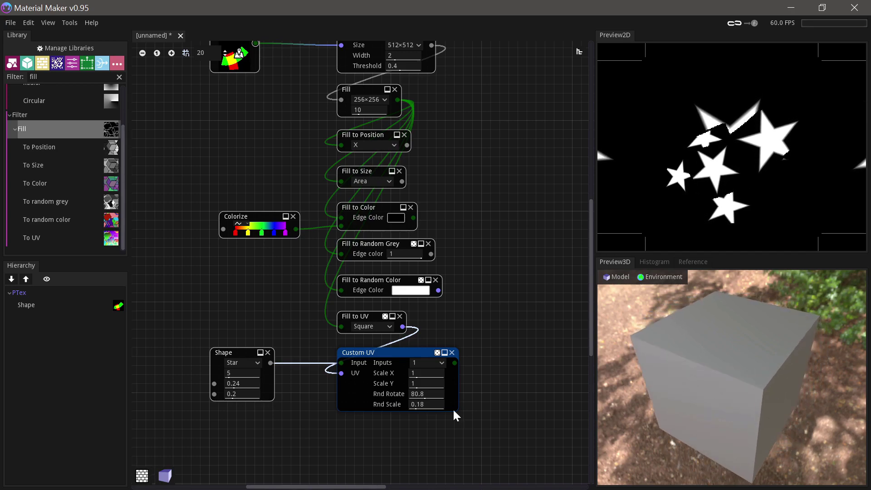
pyautogui.click(428, 365)
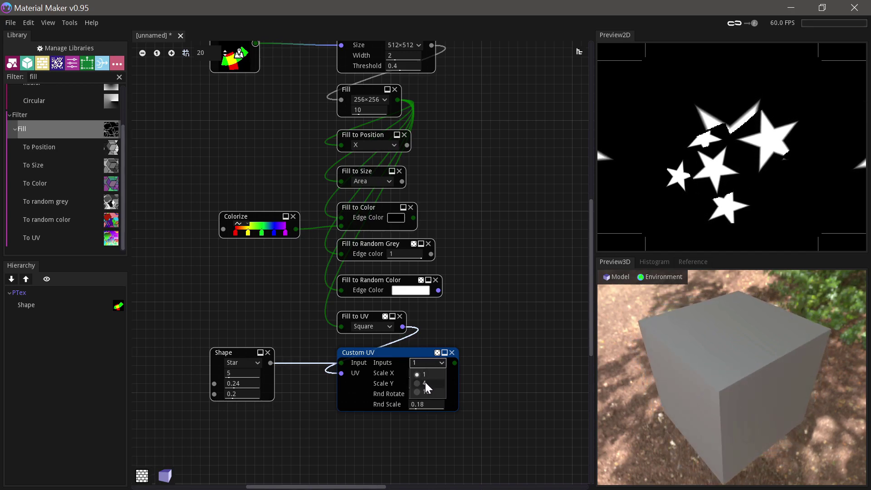
pyautogui.click(229, 352)
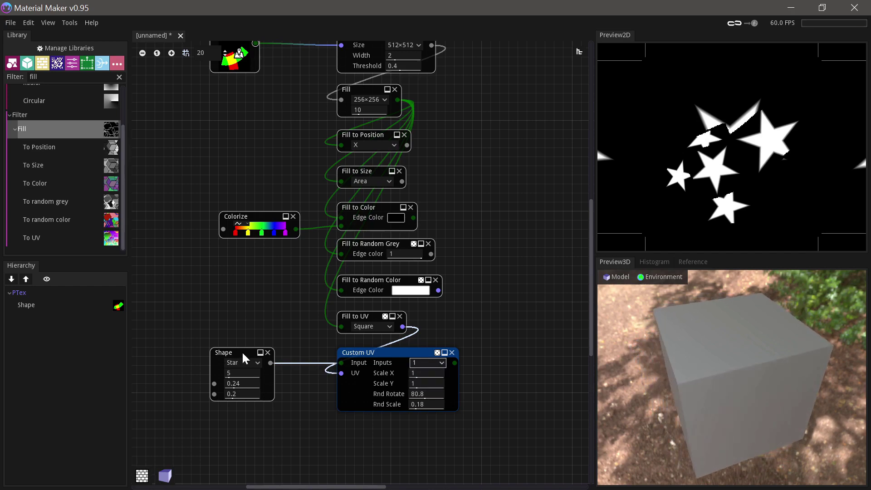
pyautogui.click(241, 351)
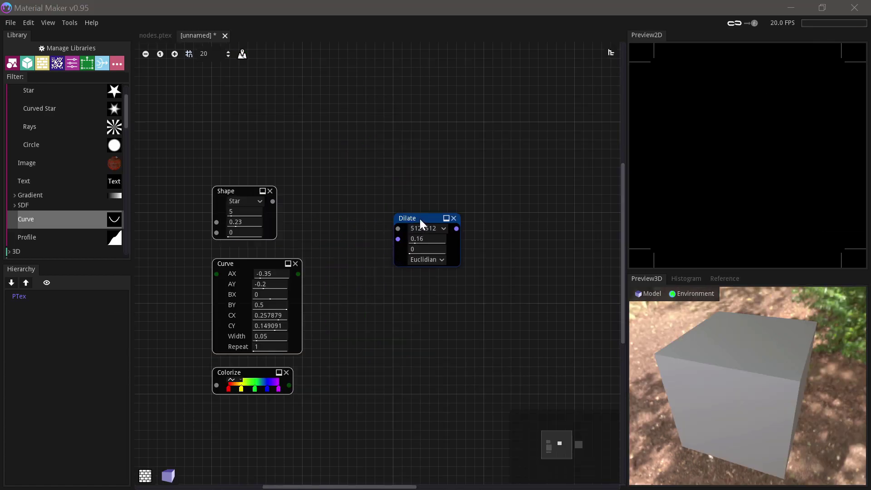
# Step: Connect the star Shape into Dilate and preview the dilated star
pyautogui.click(248, 190)
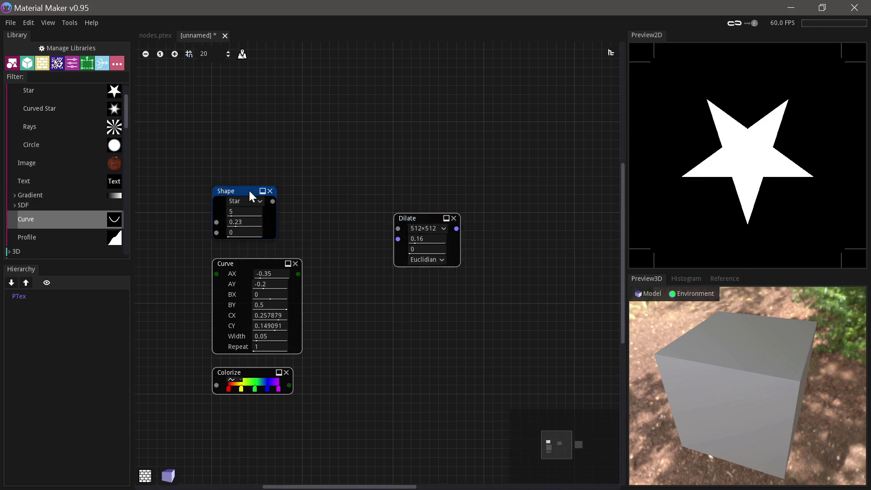
pyautogui.moveTo(273, 201); pyautogui.dragTo(393, 232)
pyautogui.click(413, 219)
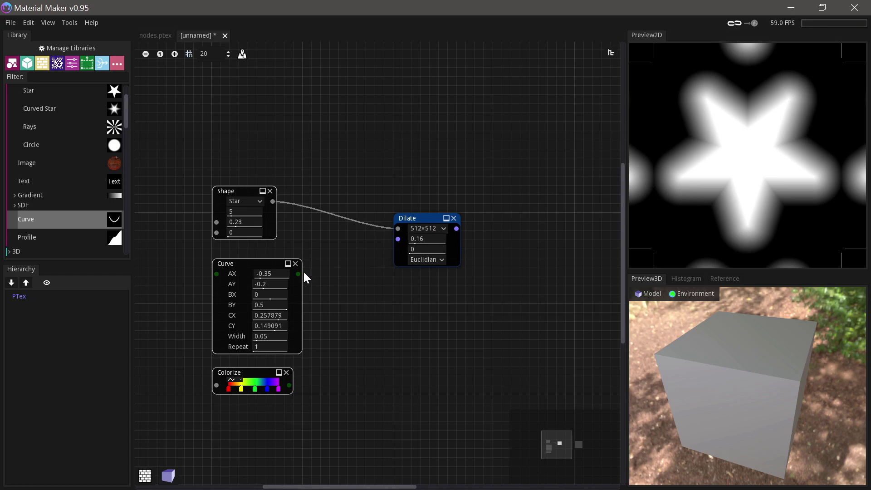
# Step: Replace the star with the Curve as Dilate's mask and feed Colorize into its Source
pyautogui.click(277, 263)
pyautogui.moveTo(298, 273); pyautogui.dragTo(398, 229)
pyautogui.click(420, 217)
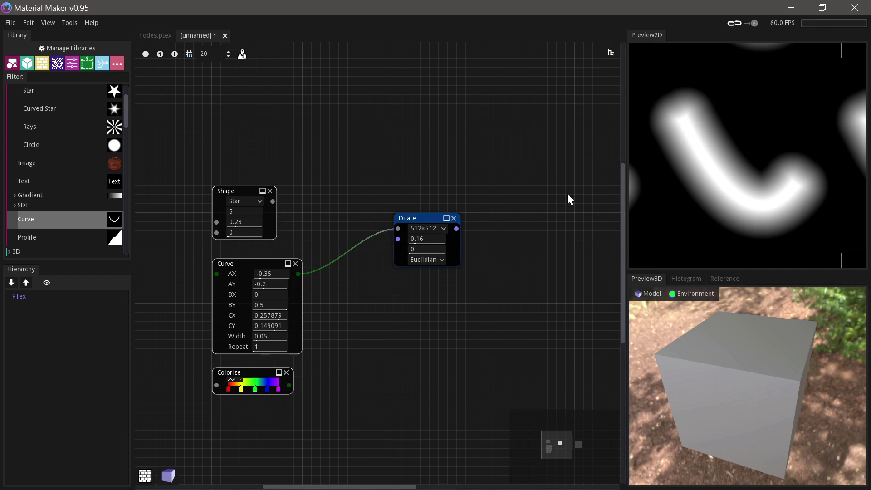
pyautogui.moveTo(289, 385); pyautogui.dragTo(396, 240)
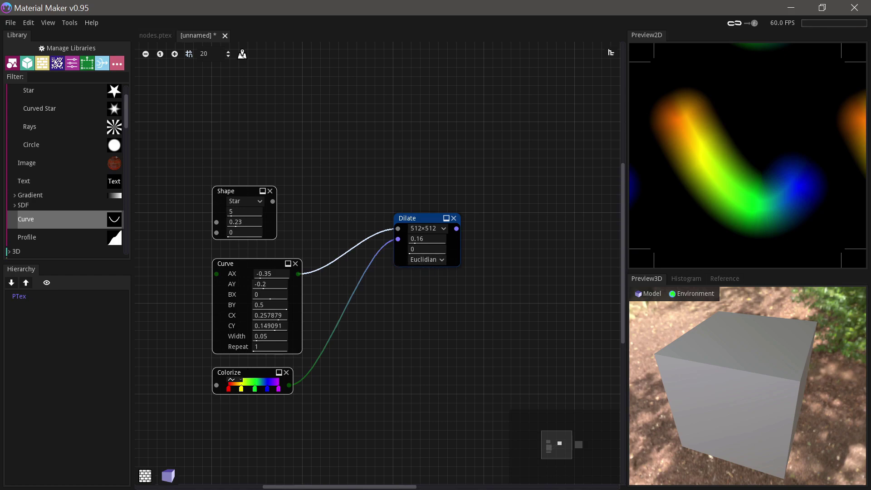
# Step: Set Dilate's fill to 1, unplug the Colorize input, and nudge Dilate lower
pyautogui.click(418, 249)
pyautogui.write('1')
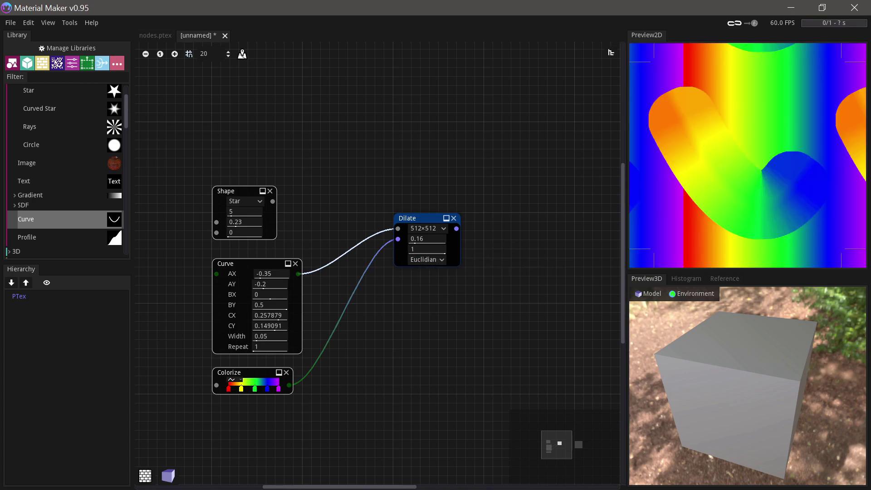
pyautogui.press('Return')
pyautogui.moveTo(418, 249); pyautogui.dragTo(365, 263)
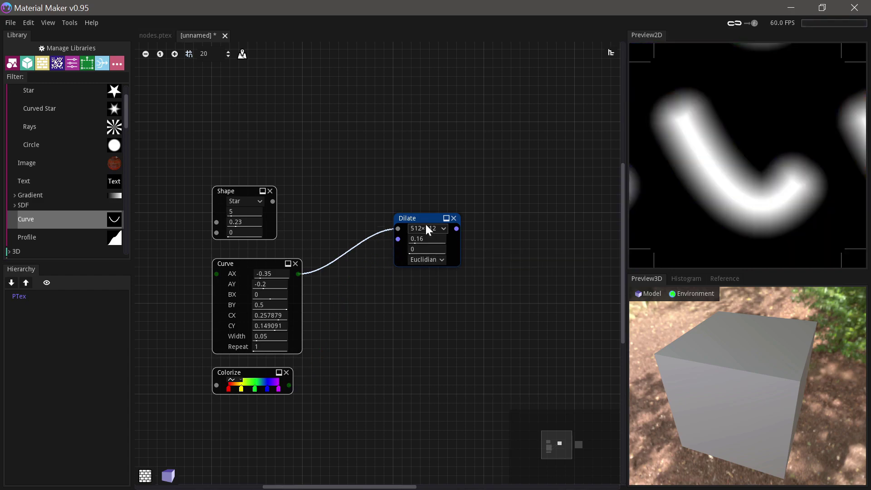
pyautogui.moveTo(423, 223); pyautogui.dragTo(425, 232)
# Step: Try Manhattan and Chebyshev distances, leave Dilate on Euclidian, and return to the nodes.ptex graph
pyautogui.click(421, 268)
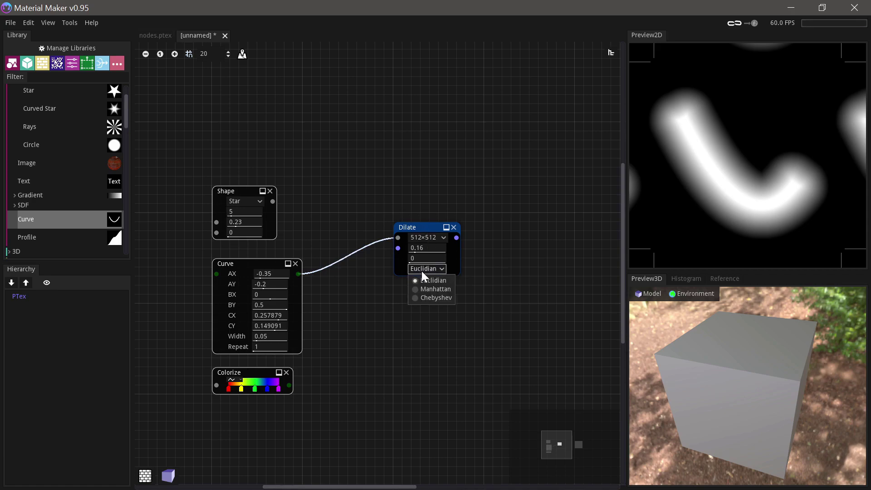
pyautogui.click(425, 289)
pyautogui.click(426, 268)
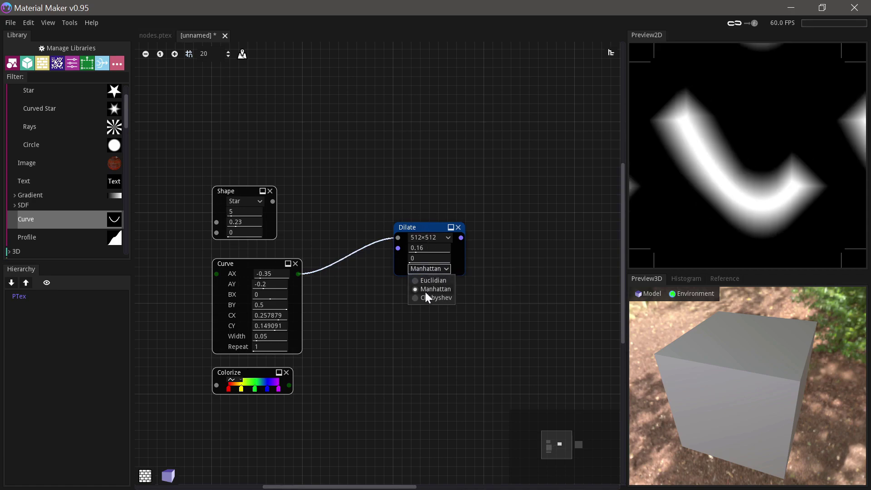
pyautogui.click(426, 297)
pyautogui.click(426, 268)
pyautogui.click(424, 280)
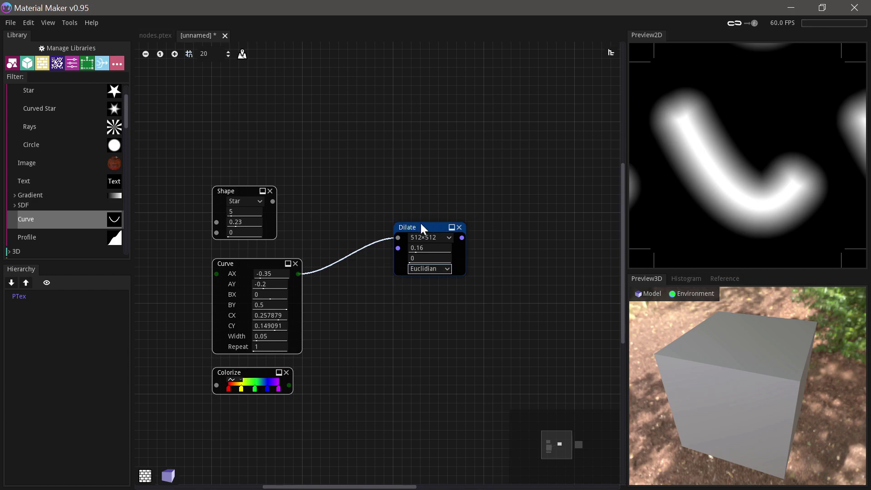
pyautogui.click(163, 38)
# Step: Insert an Invert node on the Edge detect output using the node search
pyautogui.scroll(1, 228, 159)
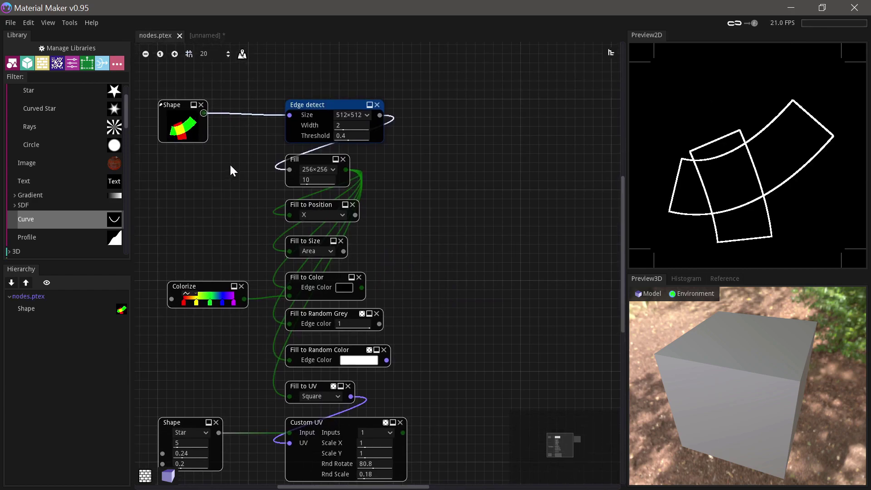
pyautogui.click(475, 134)
pyautogui.click(358, 102)
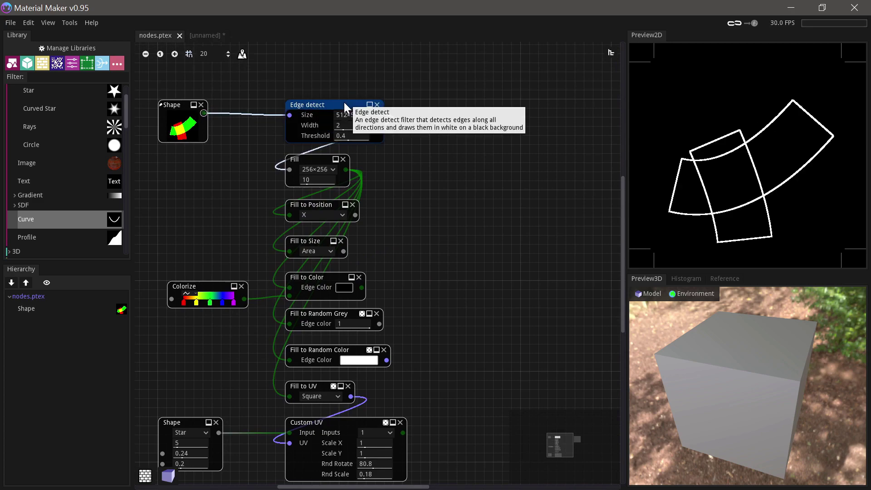
pyautogui.moveTo(380, 115); pyautogui.dragTo(423, 119)
pyautogui.write('invert')
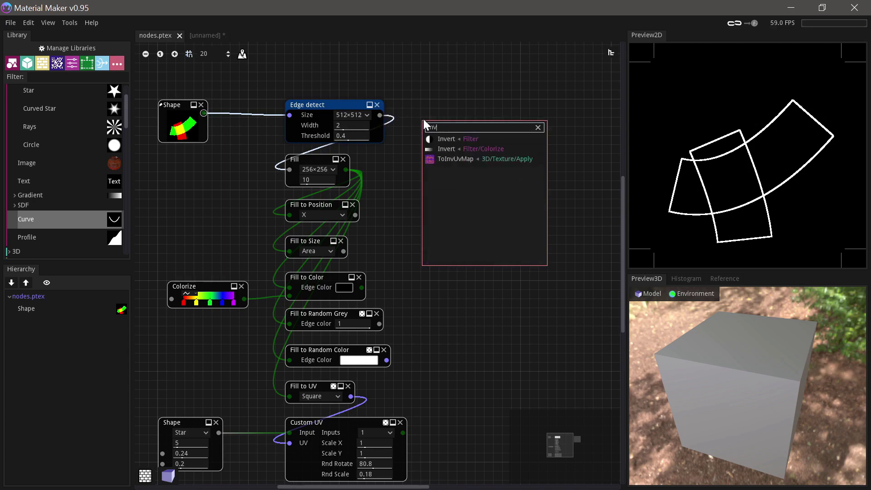
pyautogui.press('Return')
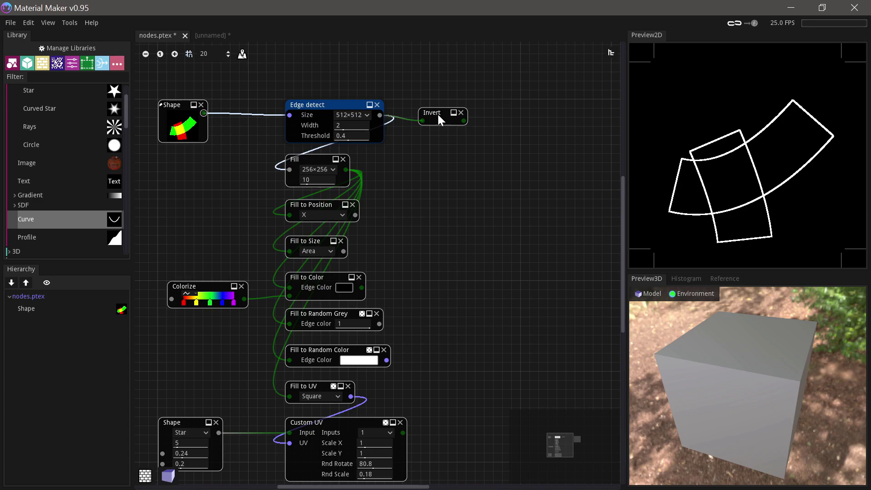
# Step: Add a Dilate node after Invert and feed Fill to Position into its second input
pyautogui.click(437, 111)
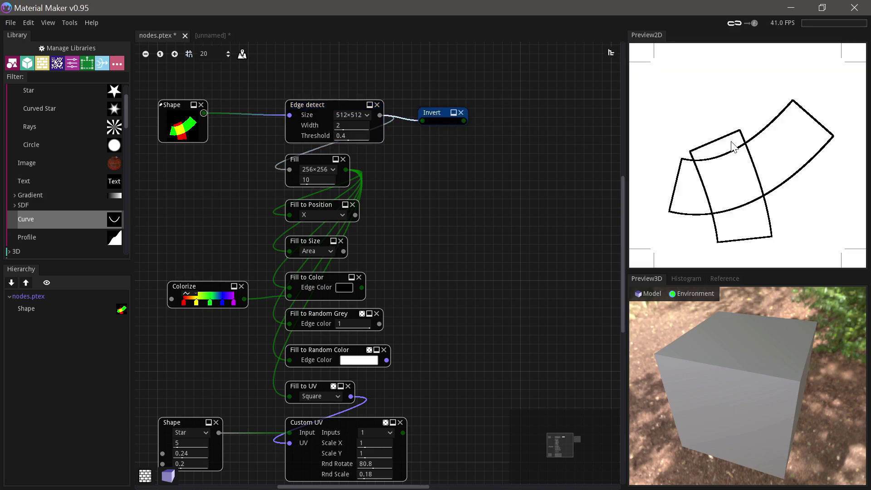
pyautogui.rightClick(480, 142)
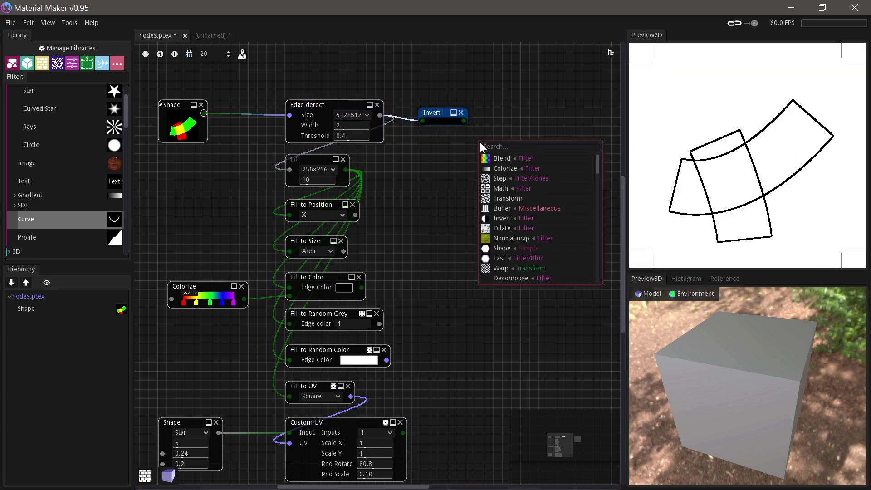
pyautogui.write('dila')
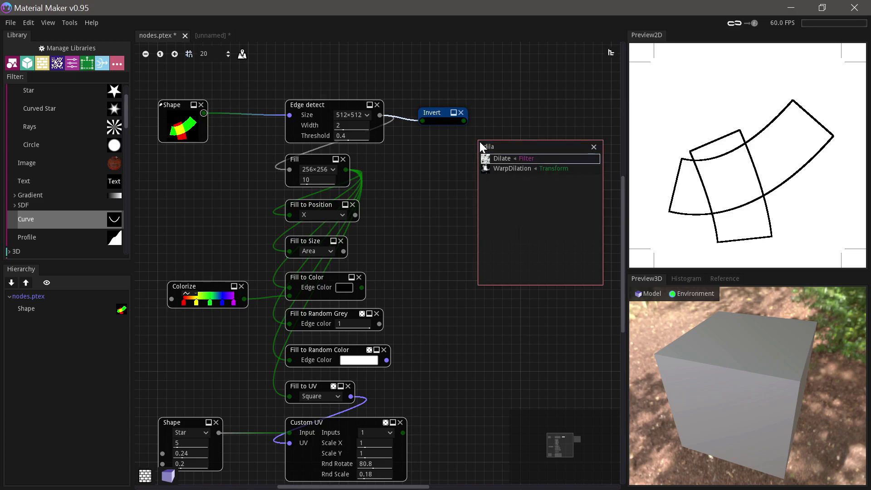
pyautogui.press('Return')
pyautogui.moveTo(504, 124); pyautogui.dragTo(501, 142)
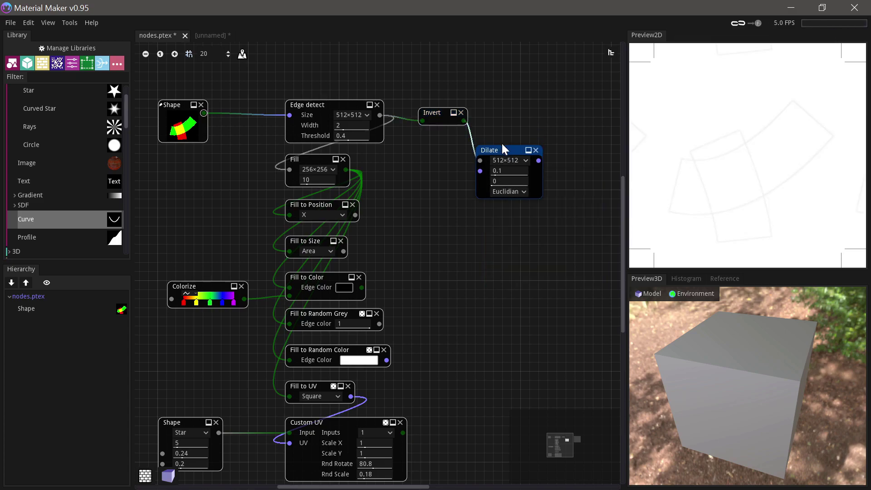
pyautogui.click(319, 205)
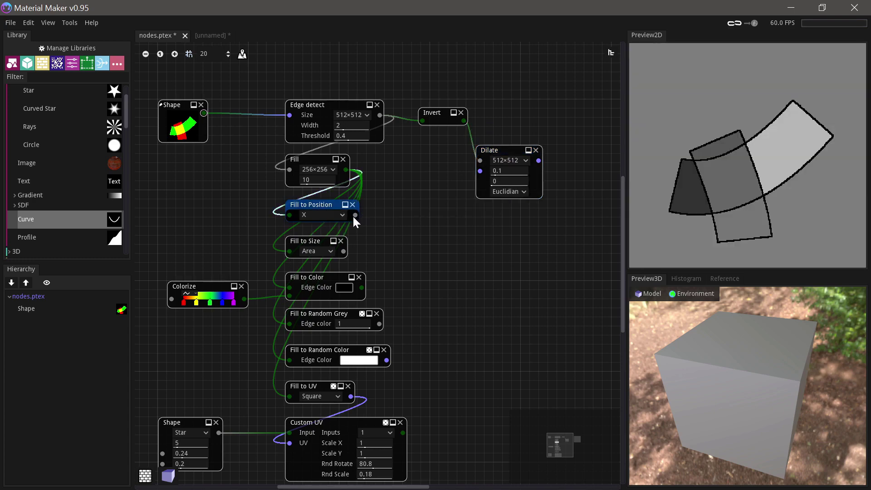
pyautogui.moveTo(354, 215); pyautogui.dragTo(475, 170)
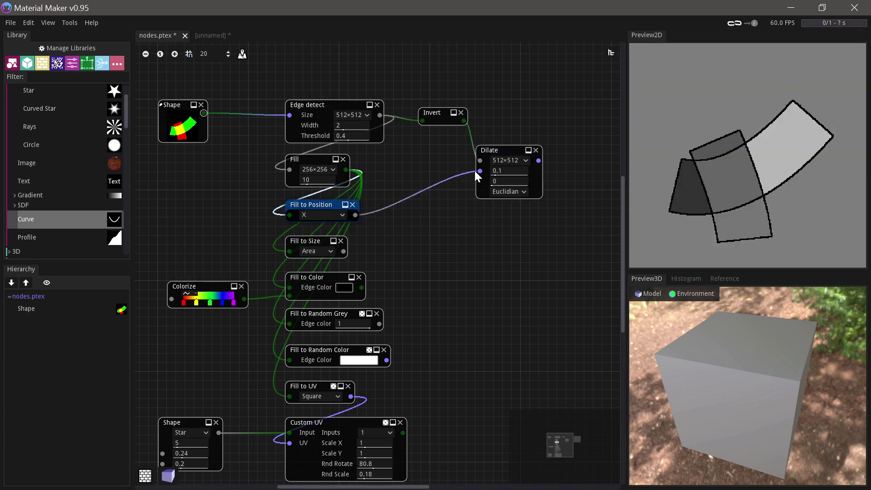
# Step: Set the Fill node to 512×512 and raise Dilate's fill to 1, comparing against Fill to Position
pyautogui.click(316, 169)
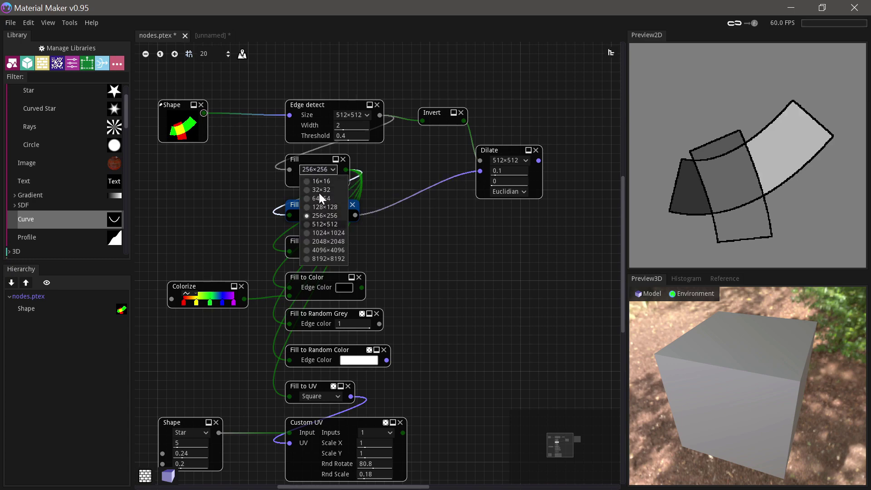
pyautogui.click(324, 224)
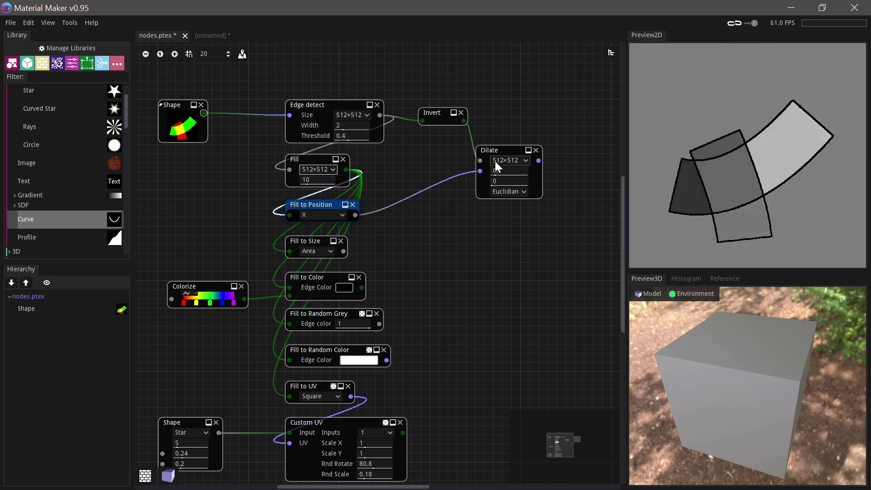
pyautogui.click(505, 149)
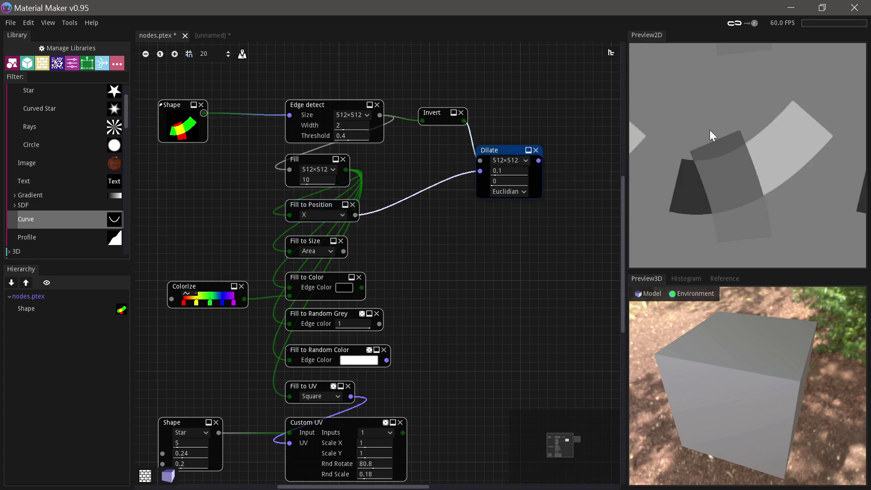
pyautogui.moveTo(508, 180); pyautogui.dragTo(714, 148)
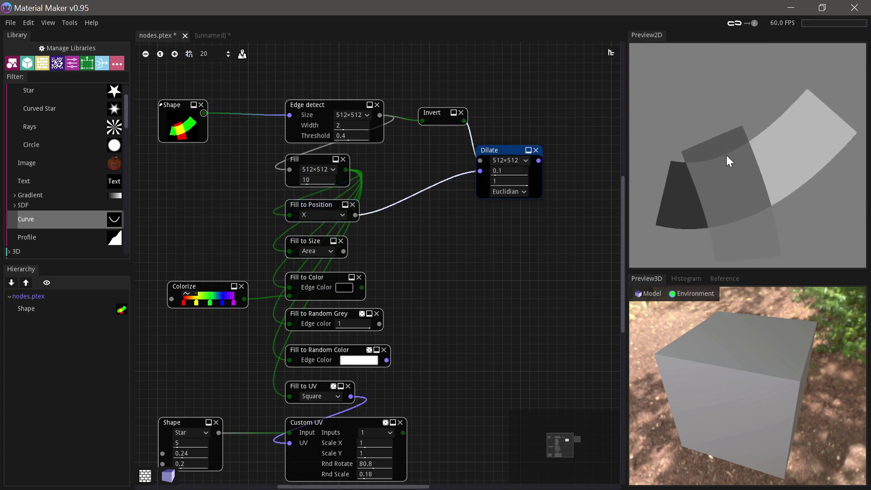
pyautogui.click(320, 205)
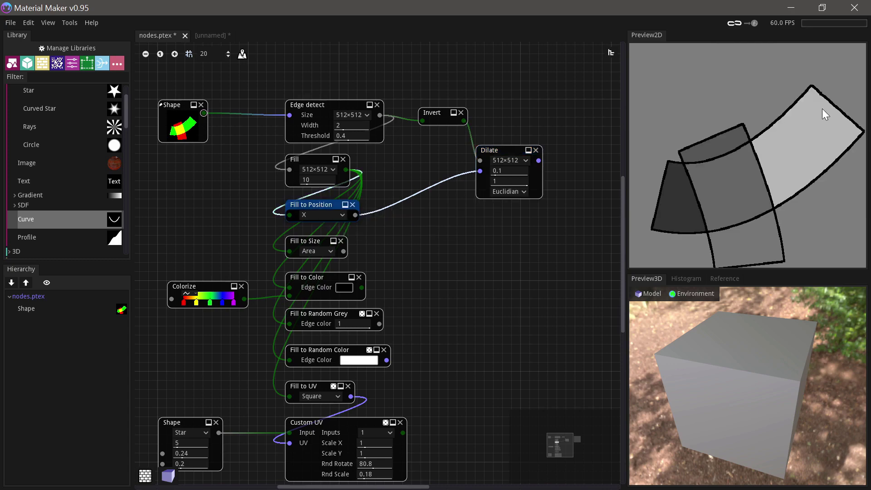
pyautogui.click(496, 149)
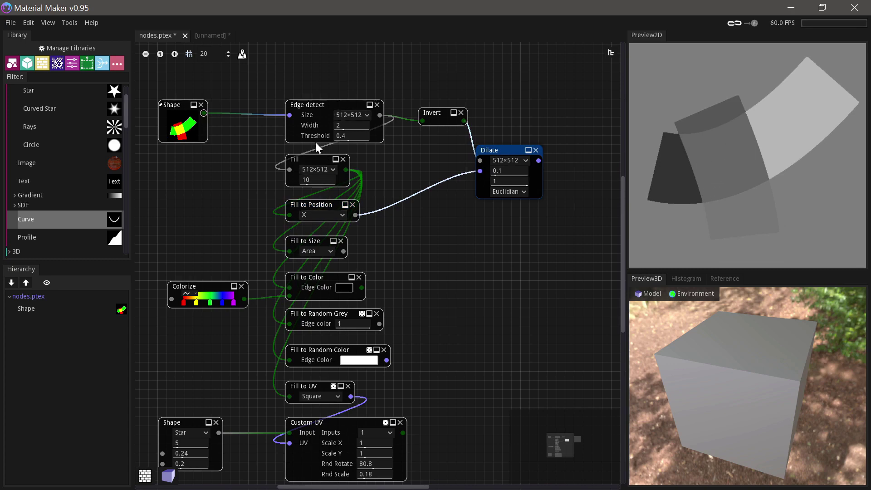
# Step: Preview the Fill to Position and Fill to Size outputs, then preview Dilate fed by Fill to Size
pyautogui.click(316, 205)
pyautogui.click(319, 245)
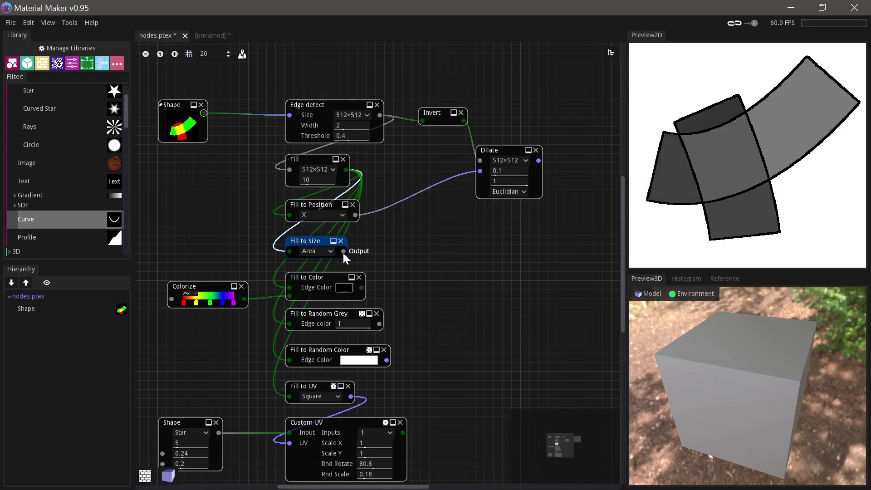
pyautogui.moveTo(343, 251); pyautogui.dragTo(480, 171)
pyautogui.click(502, 149)
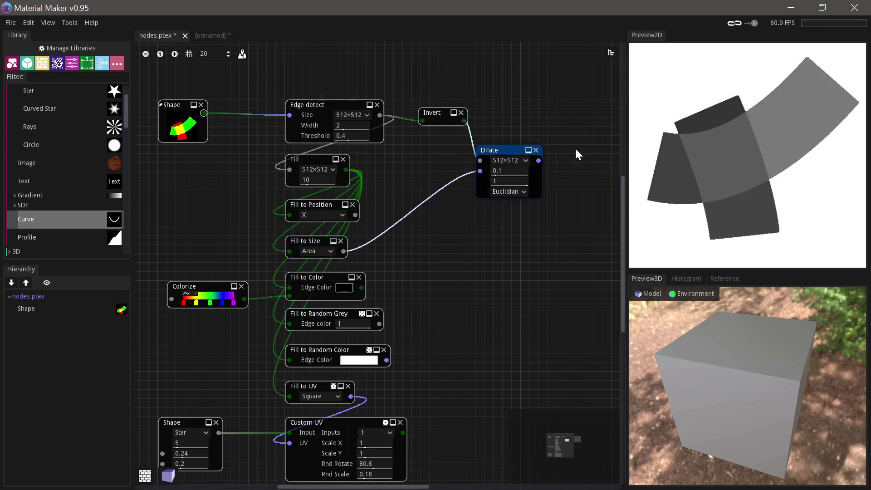
# Step: Feed Fill to Color, Fill to Random Color and Fill to UV into Dilate, previewing Fill to UV
pyautogui.moveTo(363, 288); pyautogui.dragTo(480, 171)
pyautogui.moveTo(379, 323); pyautogui.dragTo(479, 171)
pyautogui.scroll(-2, 454, 259)
pyautogui.moveTo(389, 330); pyautogui.dragTo(477, 141)
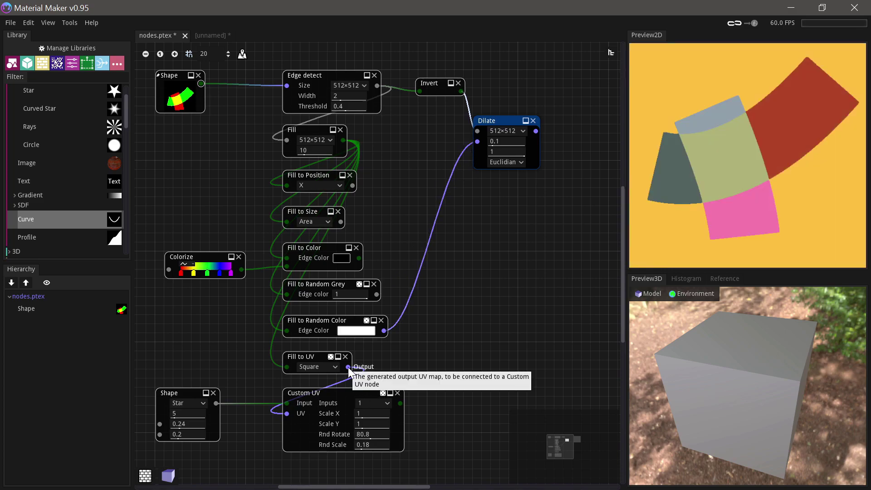
pyautogui.moveTo(348, 367); pyautogui.dragTo(479, 143)
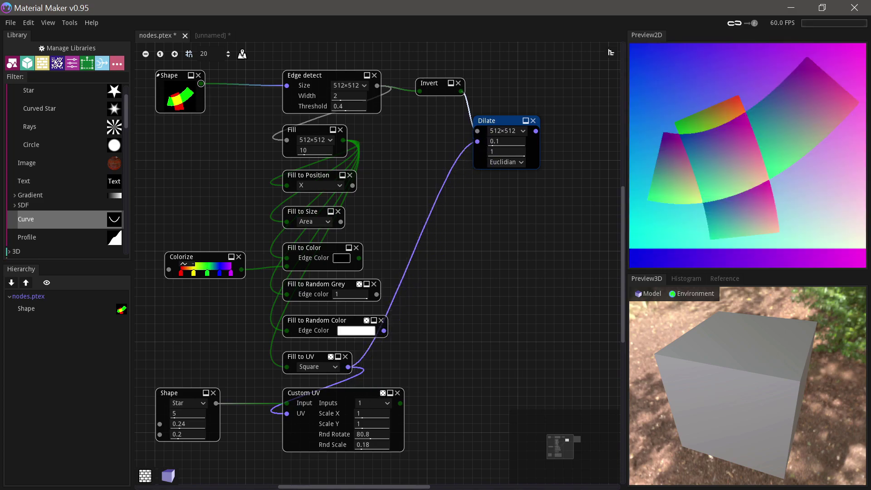
pyautogui.click(313, 355)
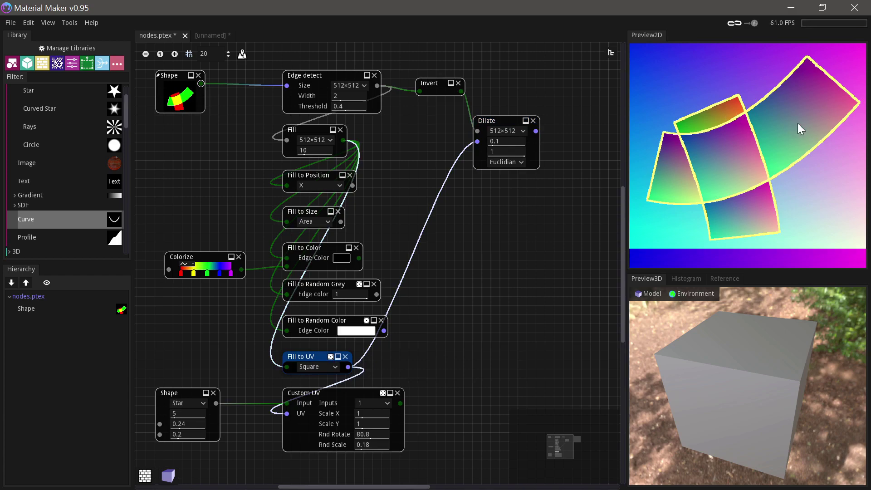
pyautogui.scroll(-4, 790, 128)
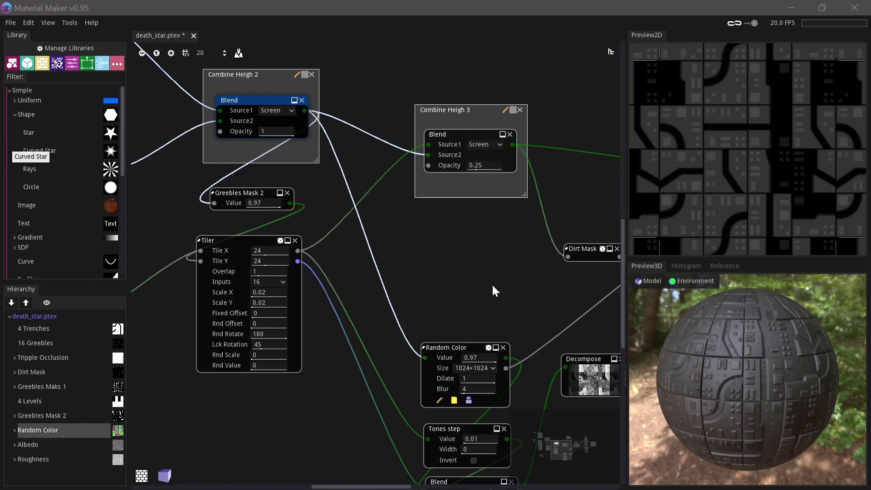
# Step: Pan across the death_star graph to inspect the Buffer, Math, Tiler and combine groups
pyautogui.moveTo(483, 288); pyautogui.dragTo(475, 283)
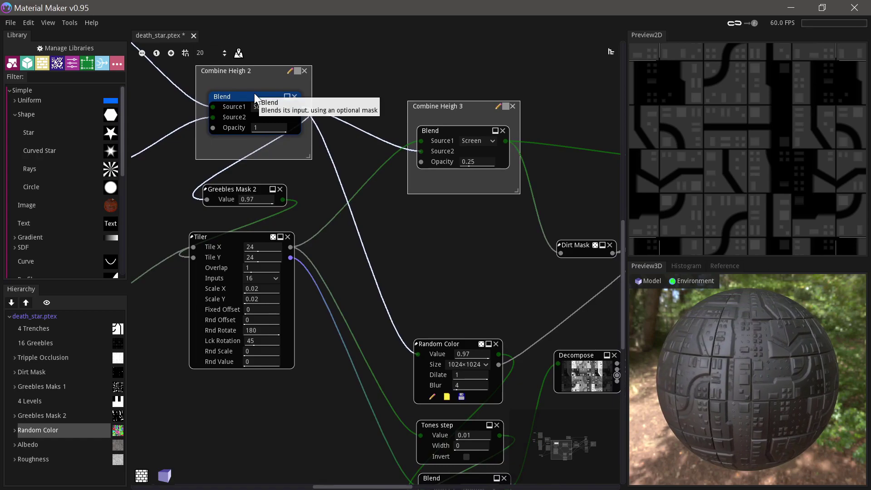
pyautogui.moveTo(187, 191); pyautogui.dragTo(283, 278)
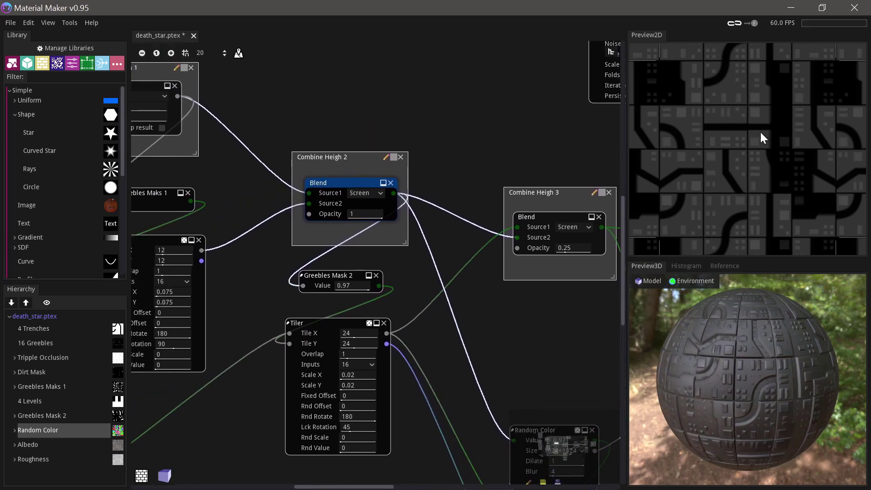
pyautogui.moveTo(520, 165); pyautogui.dragTo(505, 135)
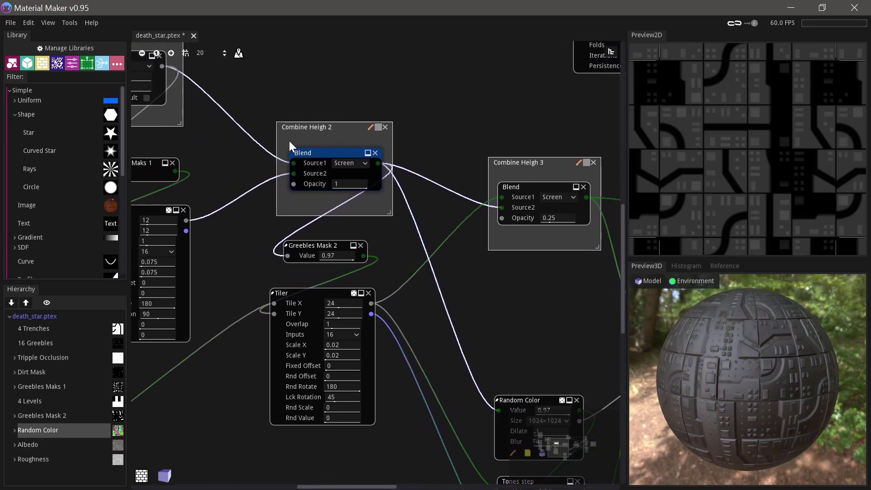
pyautogui.moveTo(264, 136); pyautogui.dragTo(383, 167)
pyautogui.moveTo(134, 112); pyautogui.dragTo(323, 174)
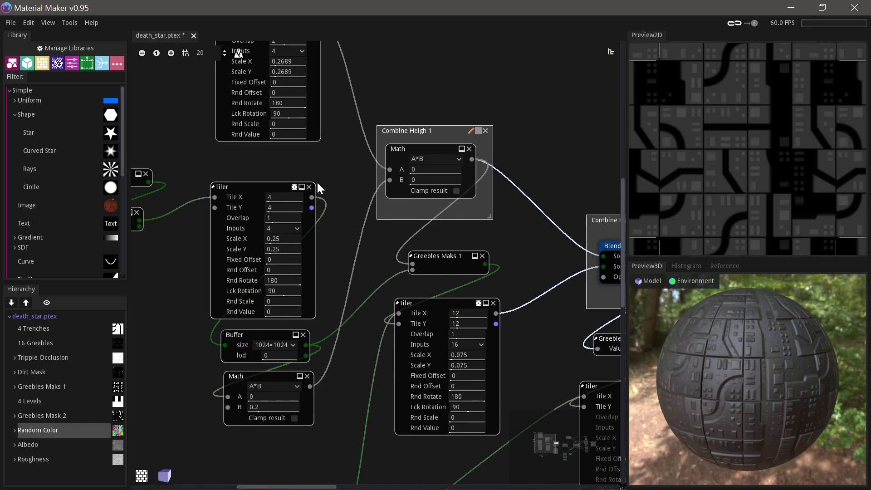
pyautogui.moveTo(540, 269); pyautogui.dragTo(278, 215)
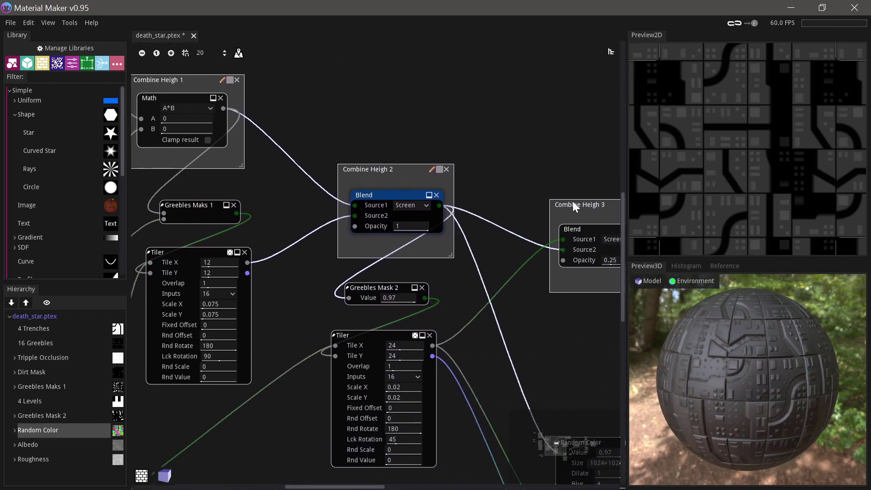
pyautogui.moveTo(487, 173); pyautogui.dragTo(412, 150)
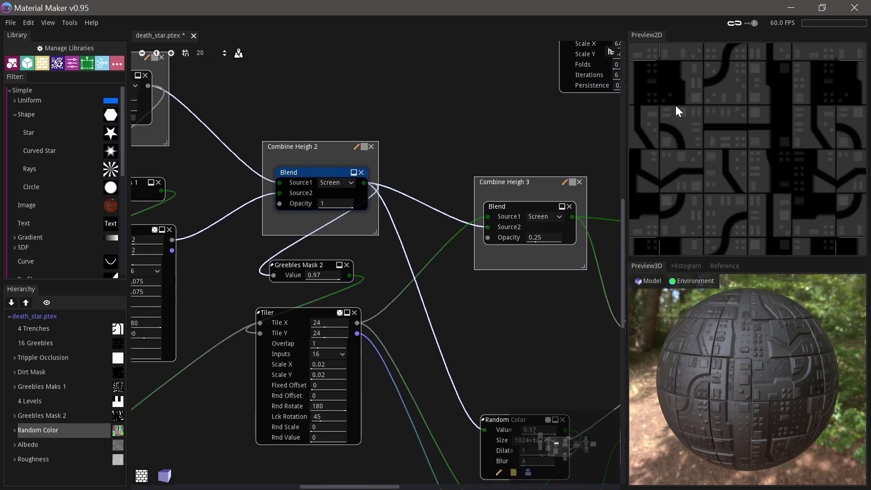
pyautogui.moveTo(483, 150); pyautogui.dragTo(449, 132)
# Step: Preview the Random Color node, showing each panel area in a random colour
pyautogui.scroll(-3, 456, 150)
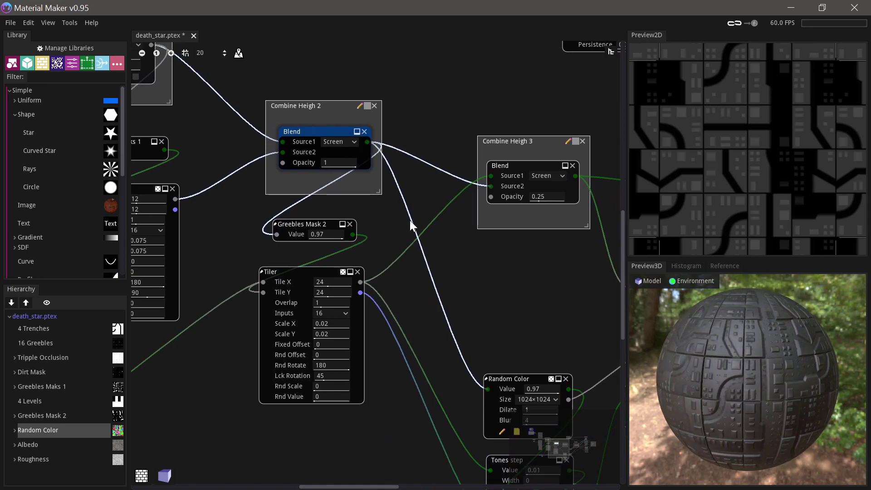
pyautogui.scroll(-3, 480, 241)
pyautogui.hscroll(2, 480, 241)
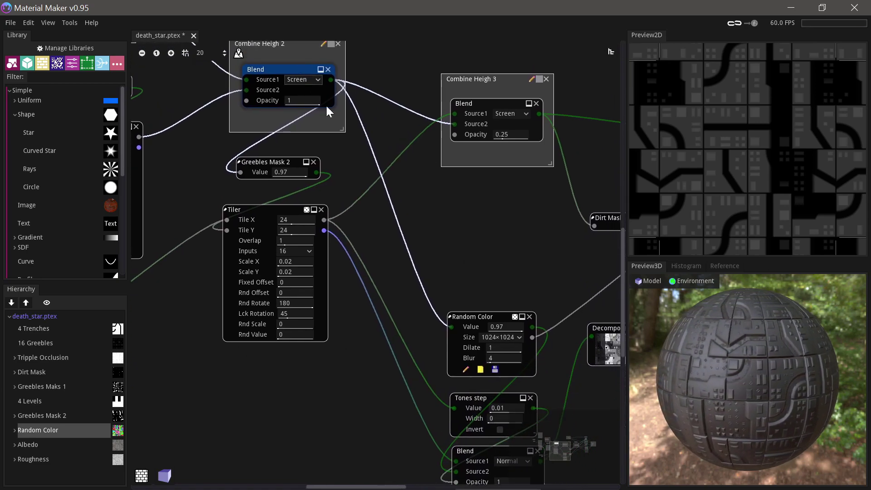
pyautogui.hscroll(3, 475, 270)
pyautogui.scroll(2, 438, 334)
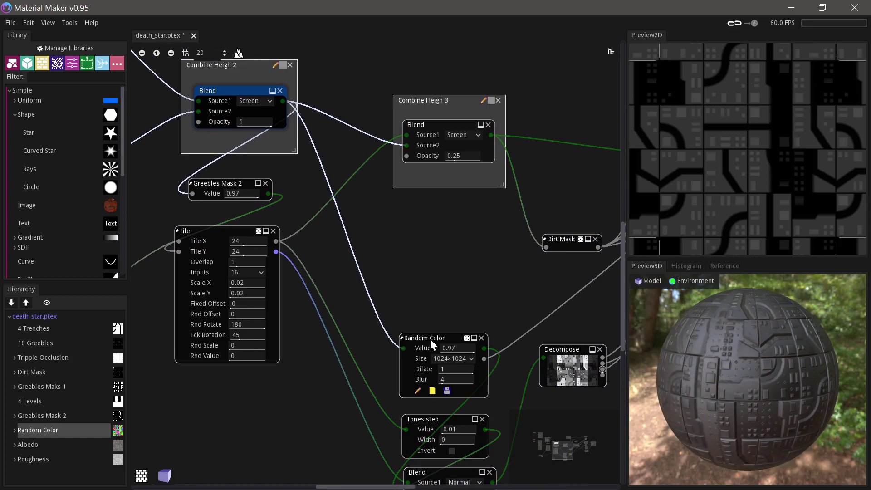
pyautogui.click(429, 338)
pyautogui.scroll(-1, 434, 263)
pyautogui.hscroll(1, 434, 263)
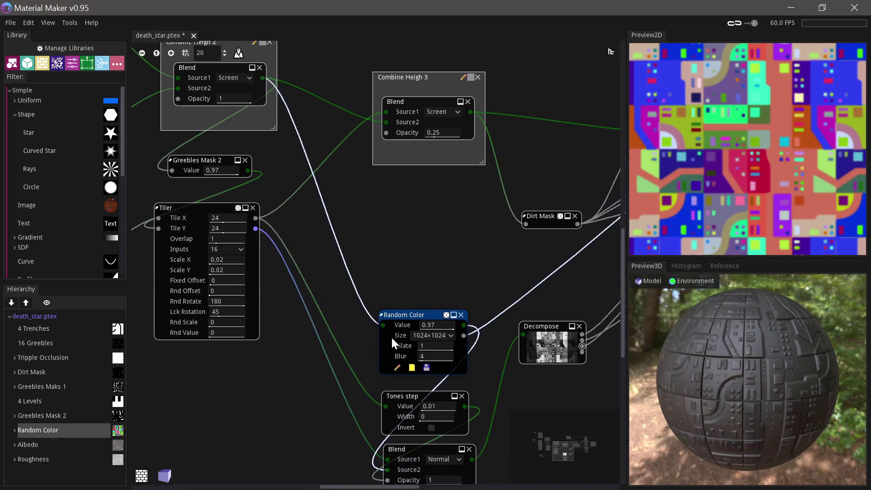
# Step: Enter the Random Color node and preview the heightmap input, Edge Mask and inverted mask
pyautogui.doubleClick(55, 431)
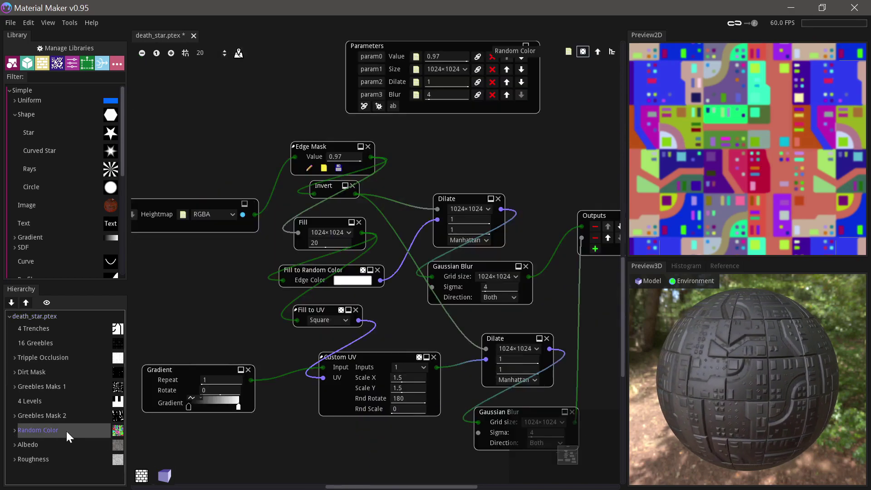
pyautogui.scroll(-1, 292, 282)
pyautogui.hscroll(-1, 292, 282)
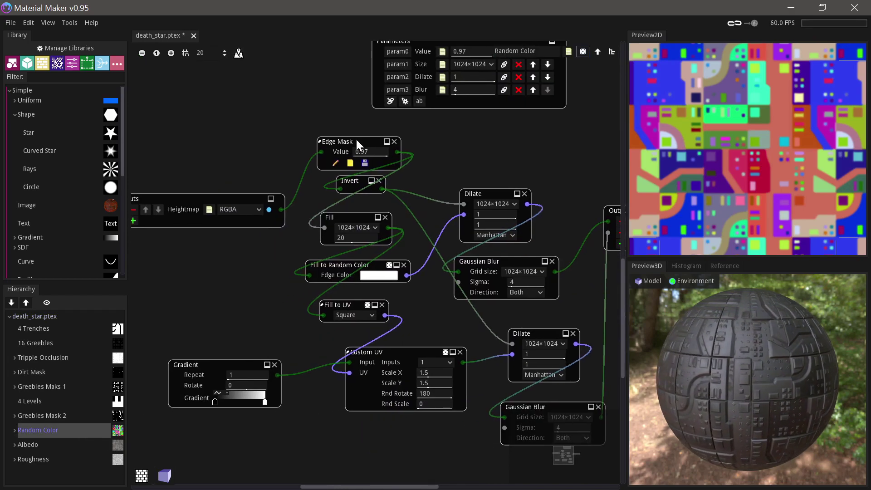
pyautogui.click(222, 199)
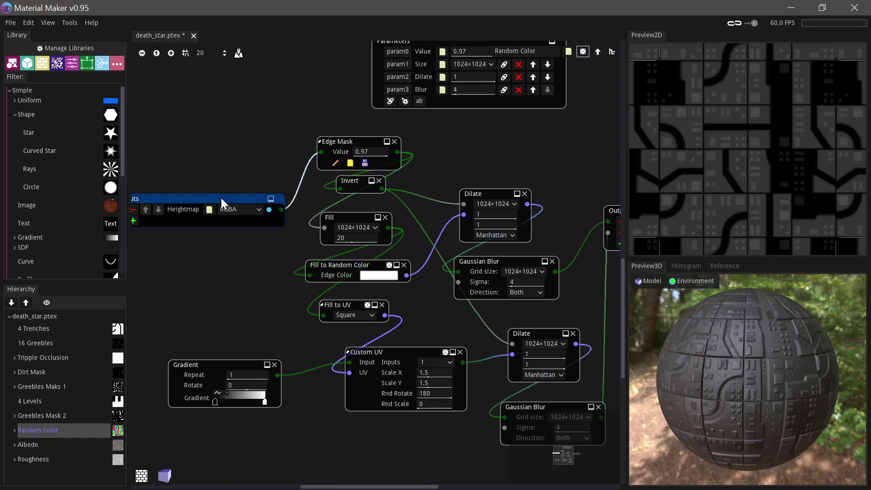
pyautogui.click(361, 141)
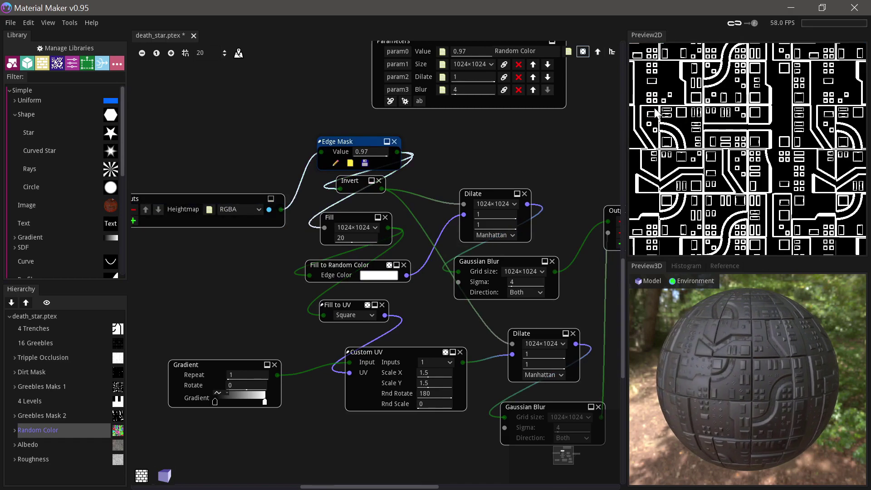
pyautogui.click(353, 182)
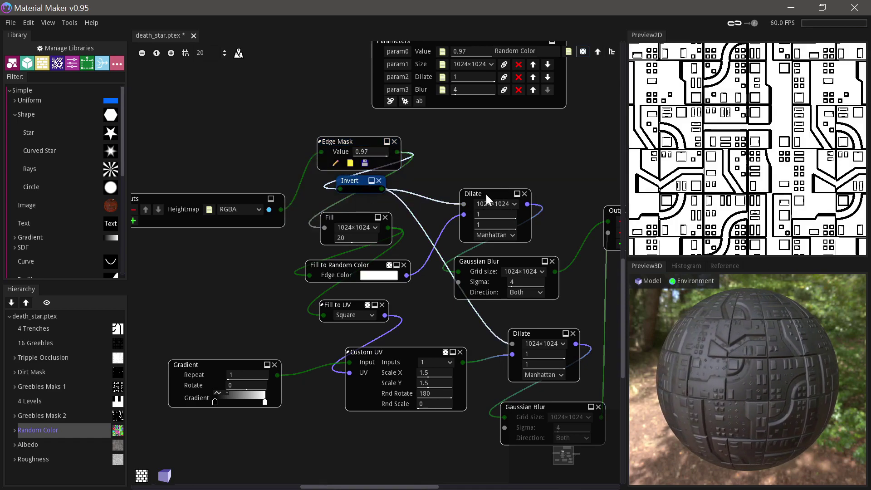
# Step: Preview the Fill, Fill to Random Color, Fill to UV and Custom UV outputs in turn
pyautogui.click(349, 218)
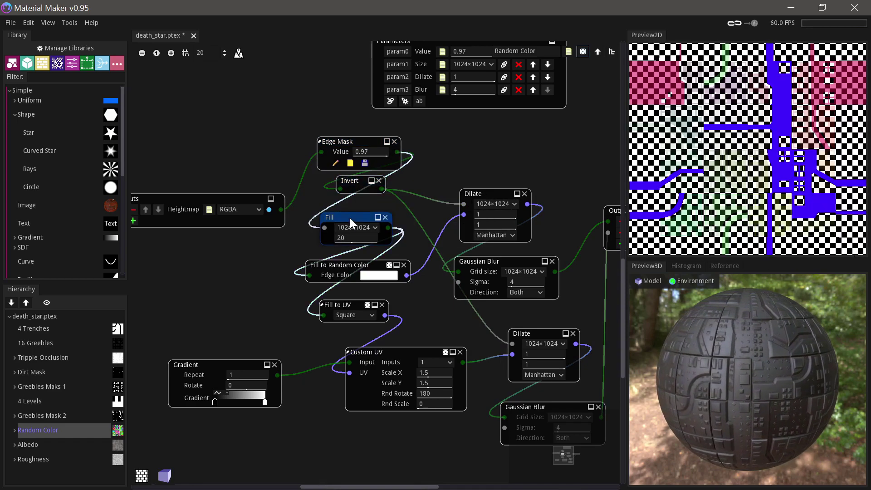
pyautogui.scroll(-1, 421, 217)
pyautogui.scroll(-2, 422, 219)
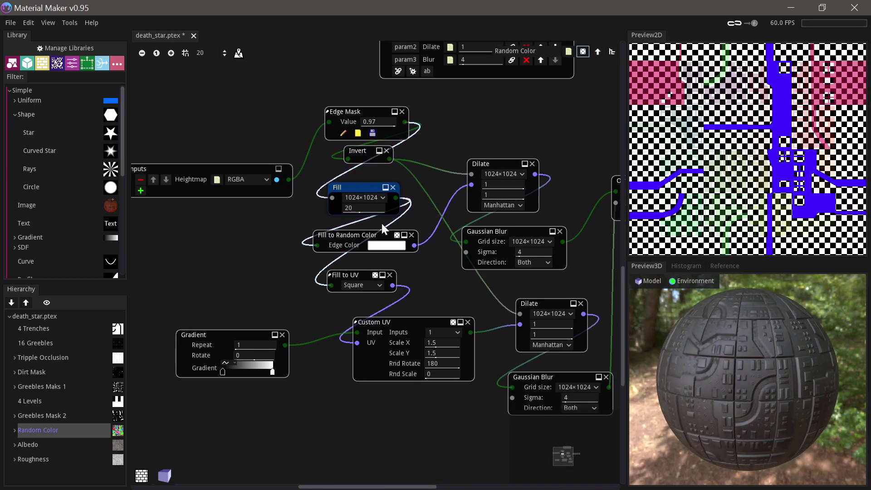
pyautogui.click(355, 235)
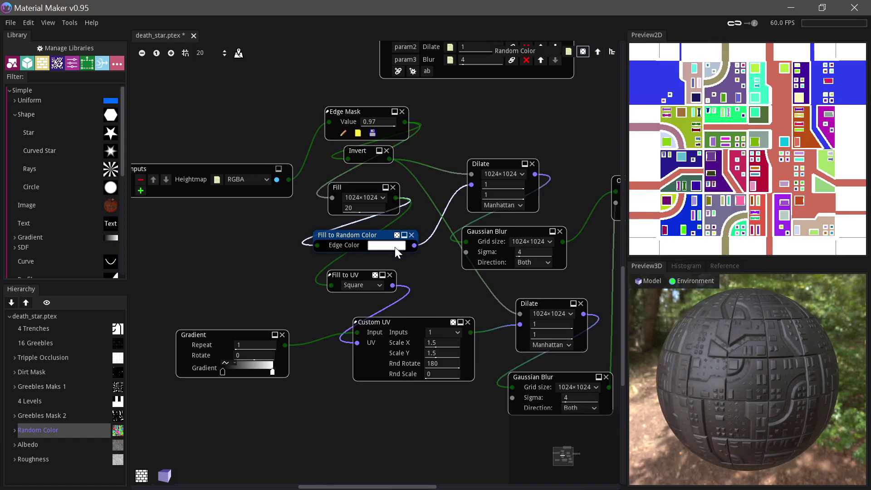
pyautogui.click(356, 273)
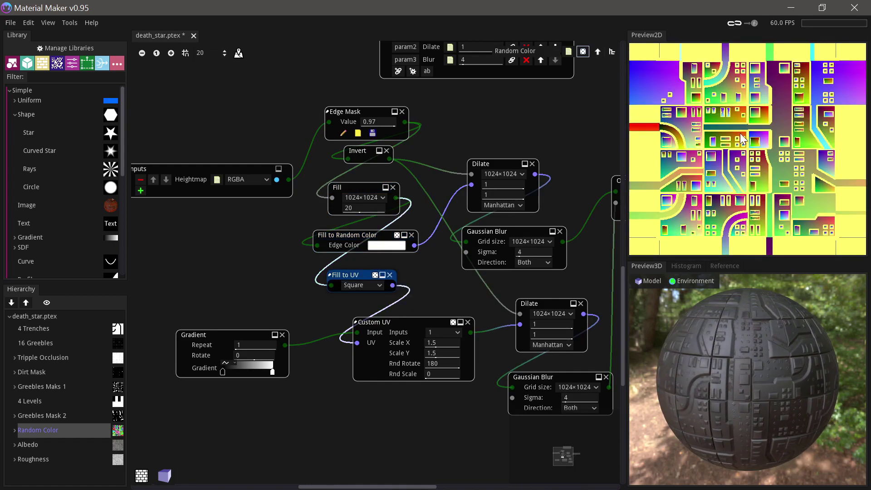
pyautogui.click(392, 322)
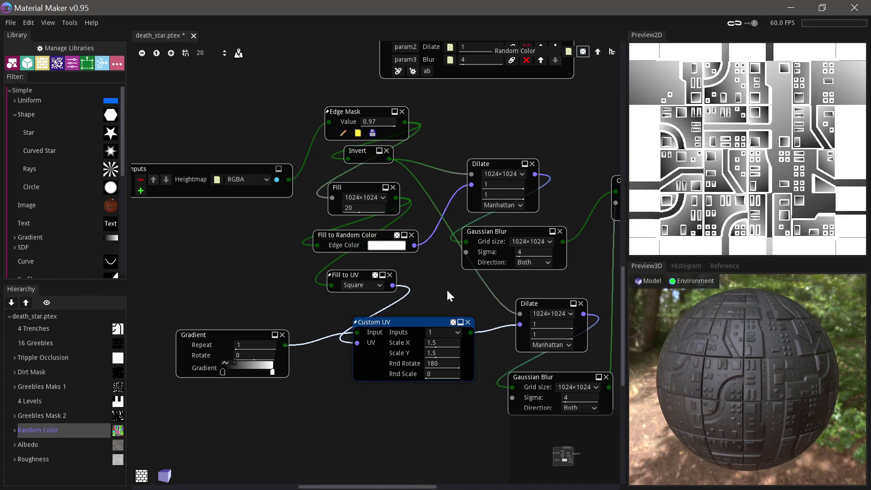
# Step: Compare the first Dilate's colour cells against the inverted mask and the second Dilate's grey gradient
pyautogui.hscroll(3, 457, 283)
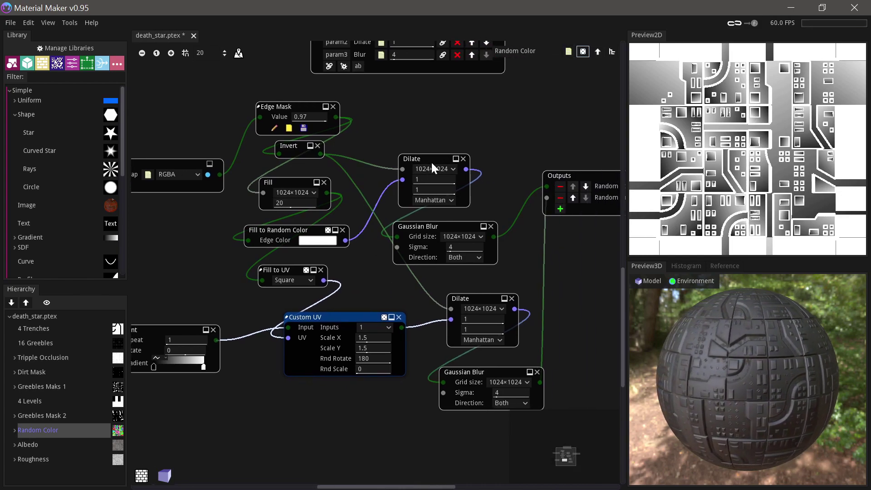
pyautogui.click(433, 159)
pyautogui.hscroll(2, 440, 143)
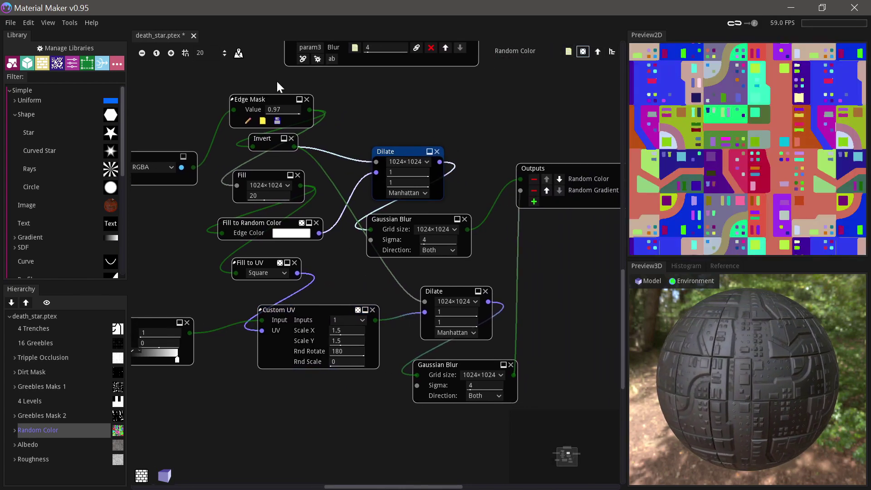
pyautogui.click(270, 139)
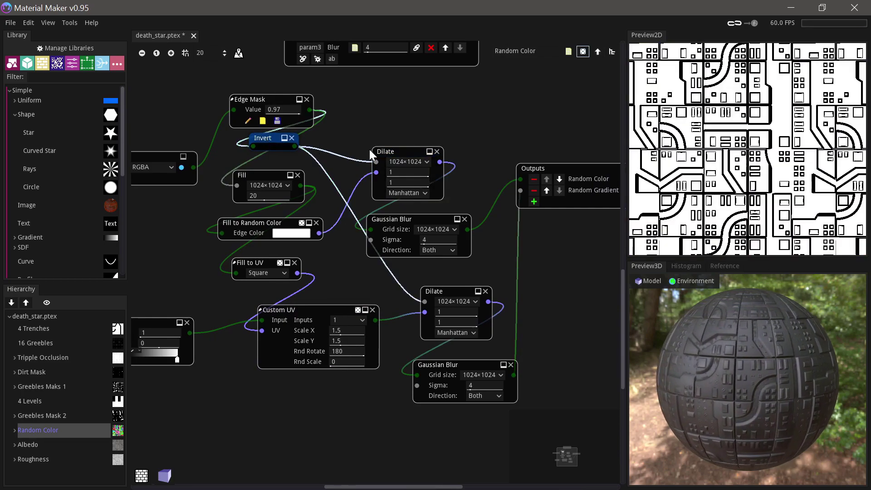
pyautogui.click(409, 154)
pyautogui.hscroll(1, 477, 161)
pyautogui.scroll(-2, 458, 161)
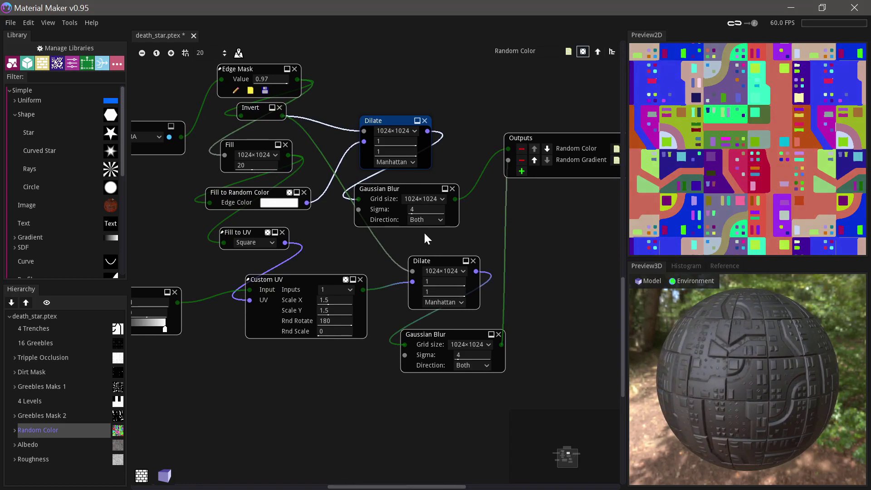
pyautogui.click(430, 262)
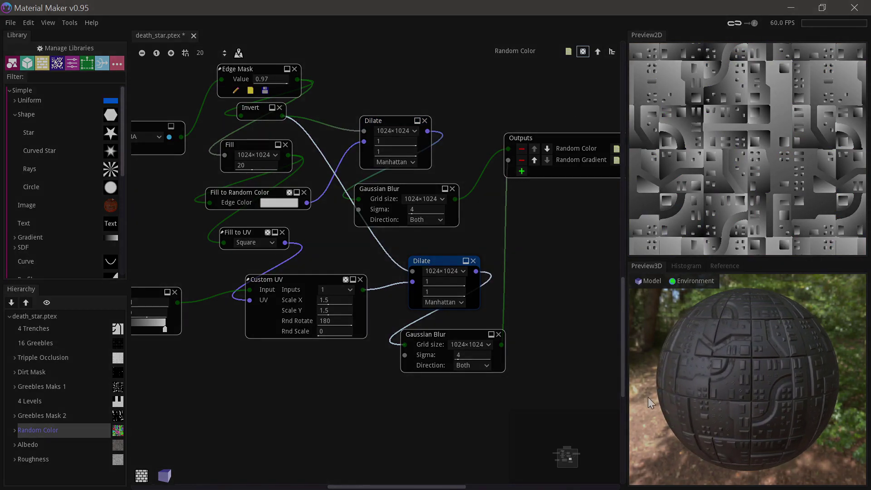
# Step: Zoom the Preview3D view in on the greebled grey death star sphere
pyautogui.scroll(3, 744, 383)
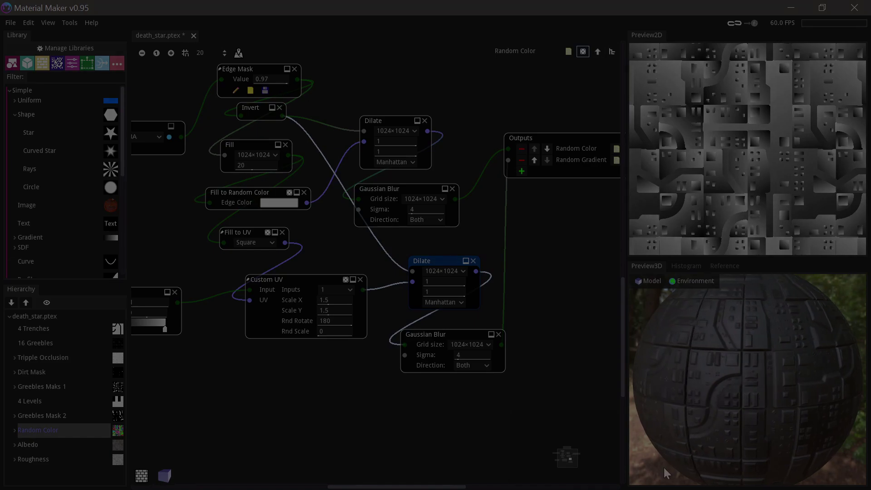